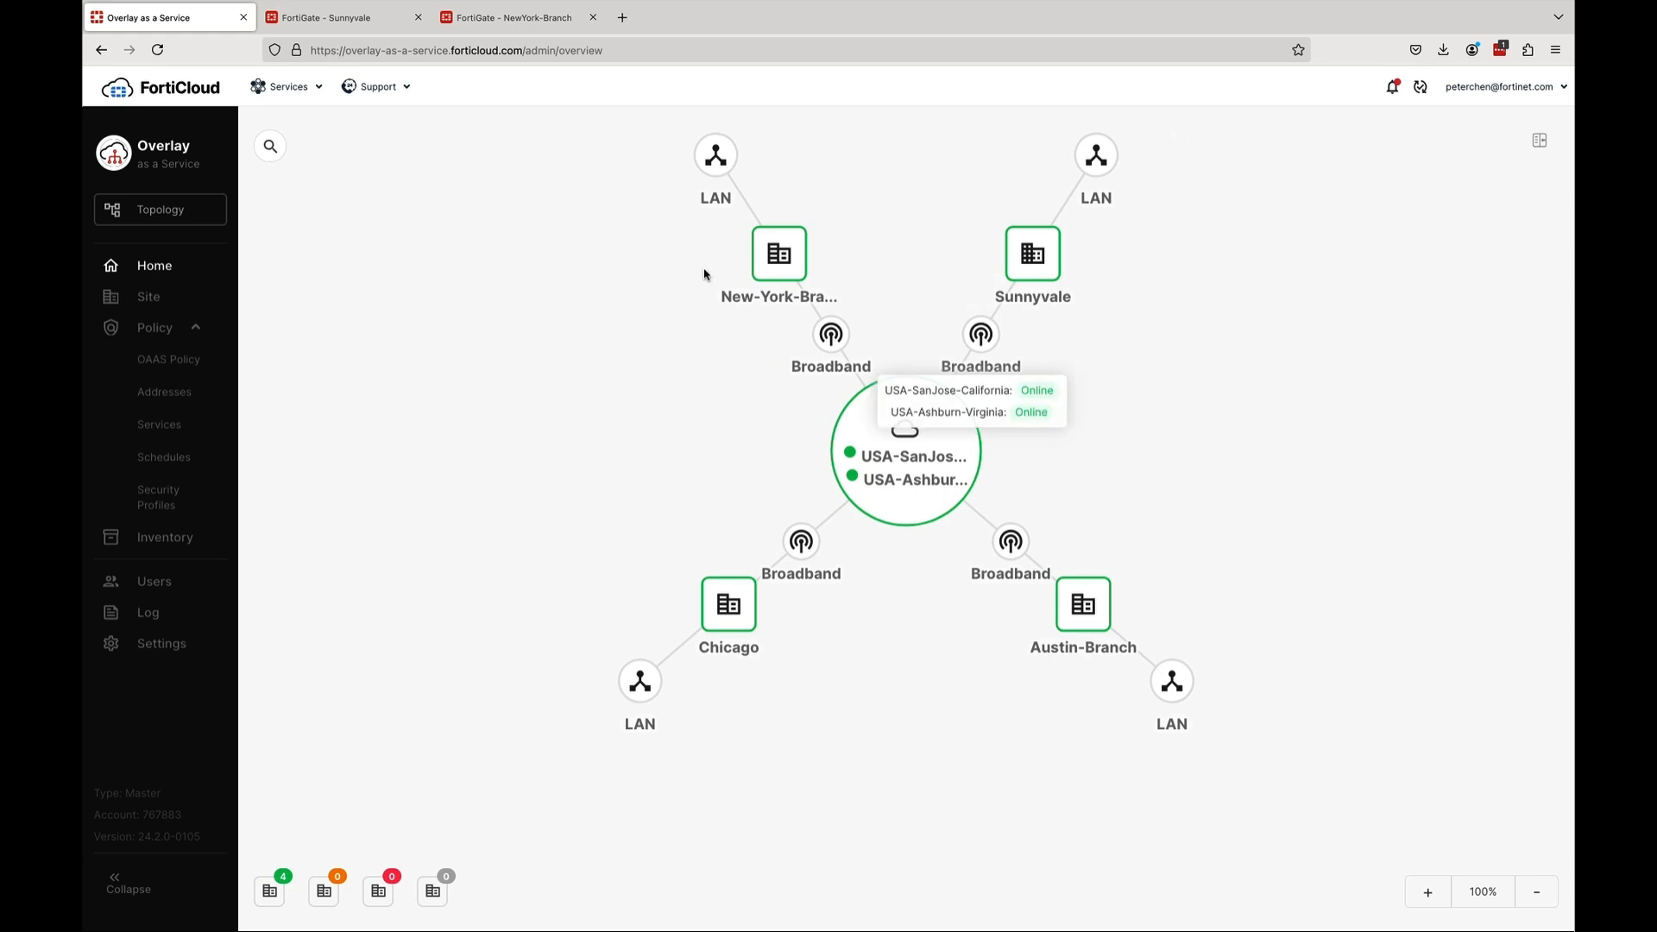
Review the OAAS policies, addresses, services and the security profile categories from AntiVirus through Application Signatures
left_click(180, 363)
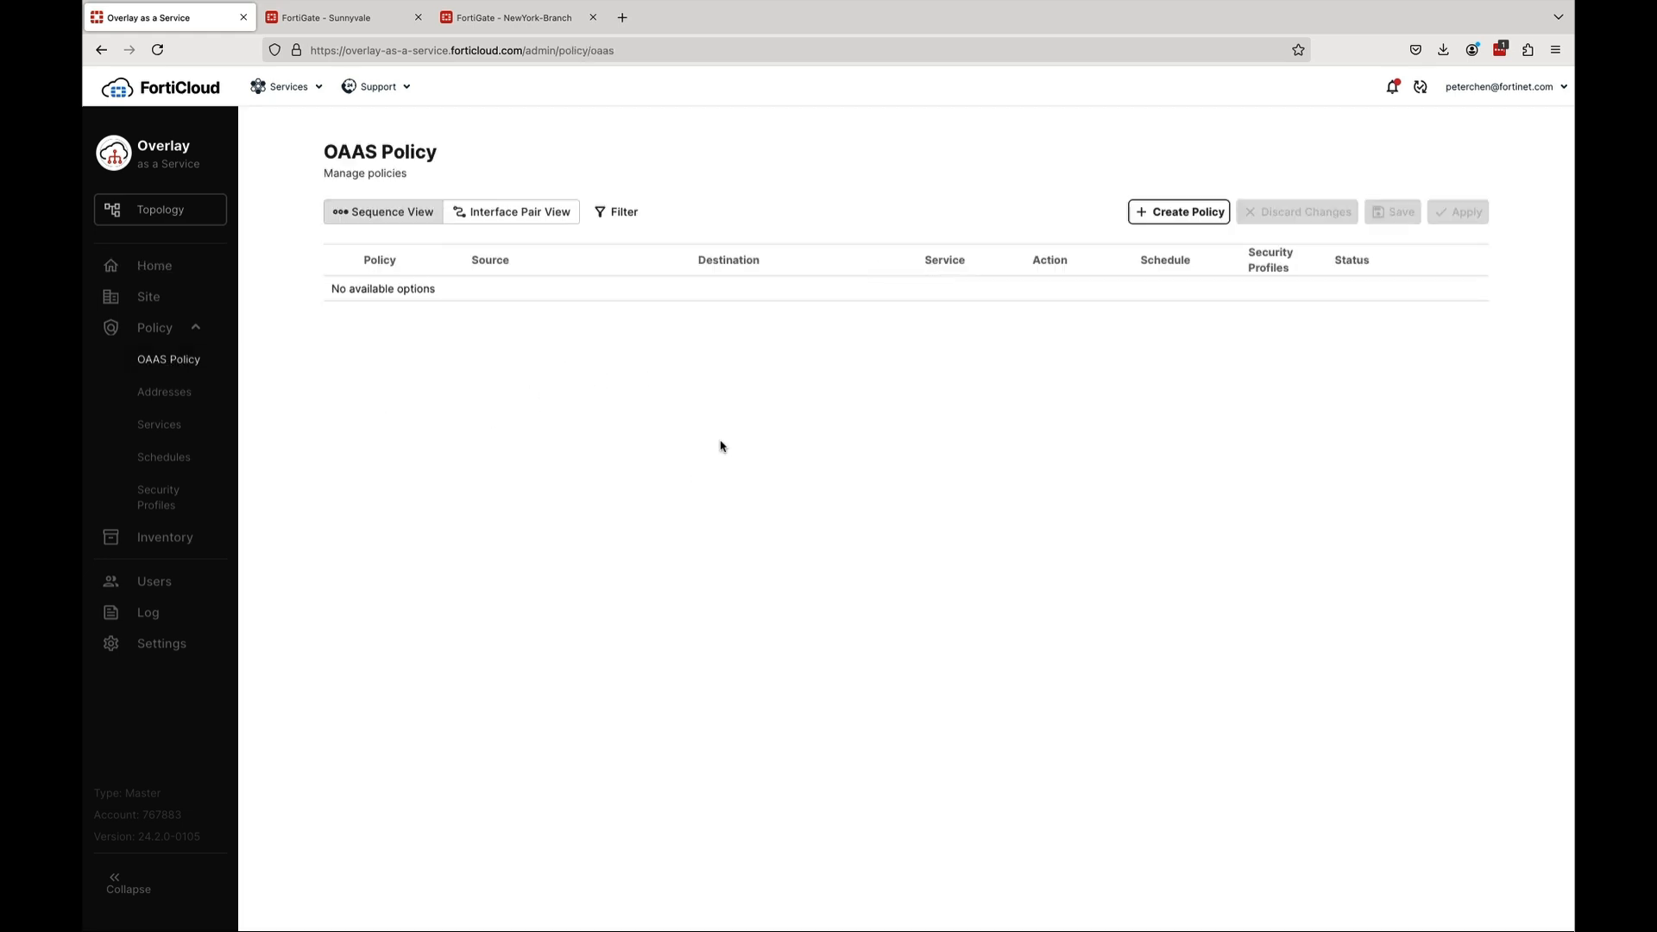
left_click(157, 399)
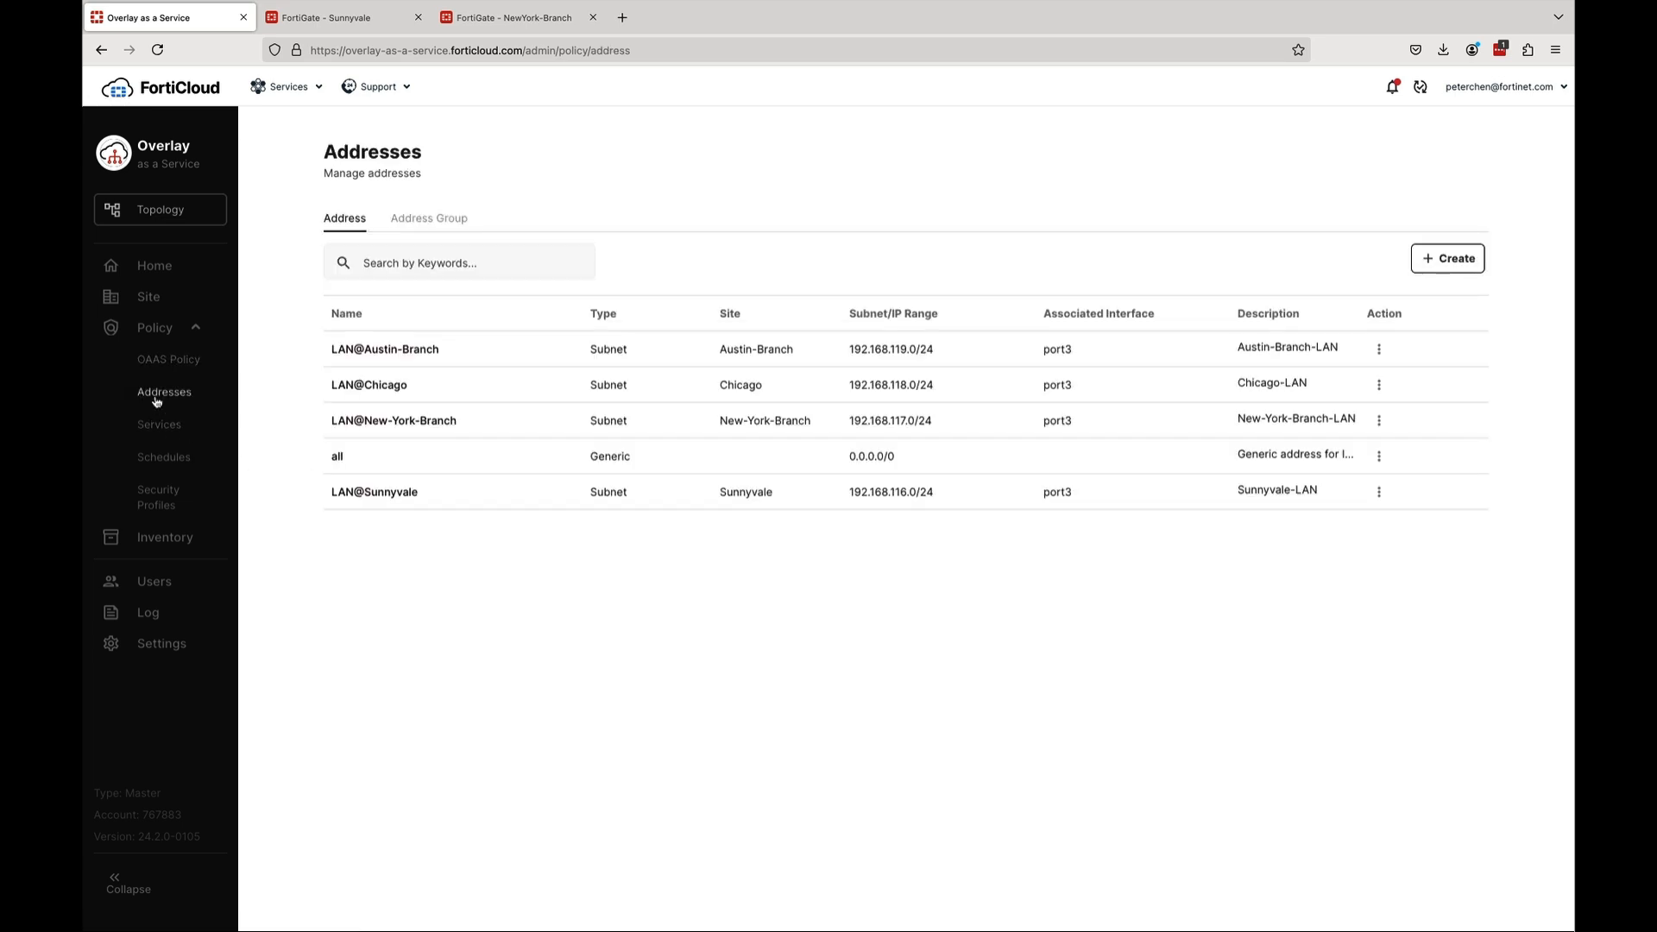
left_click(160, 429)
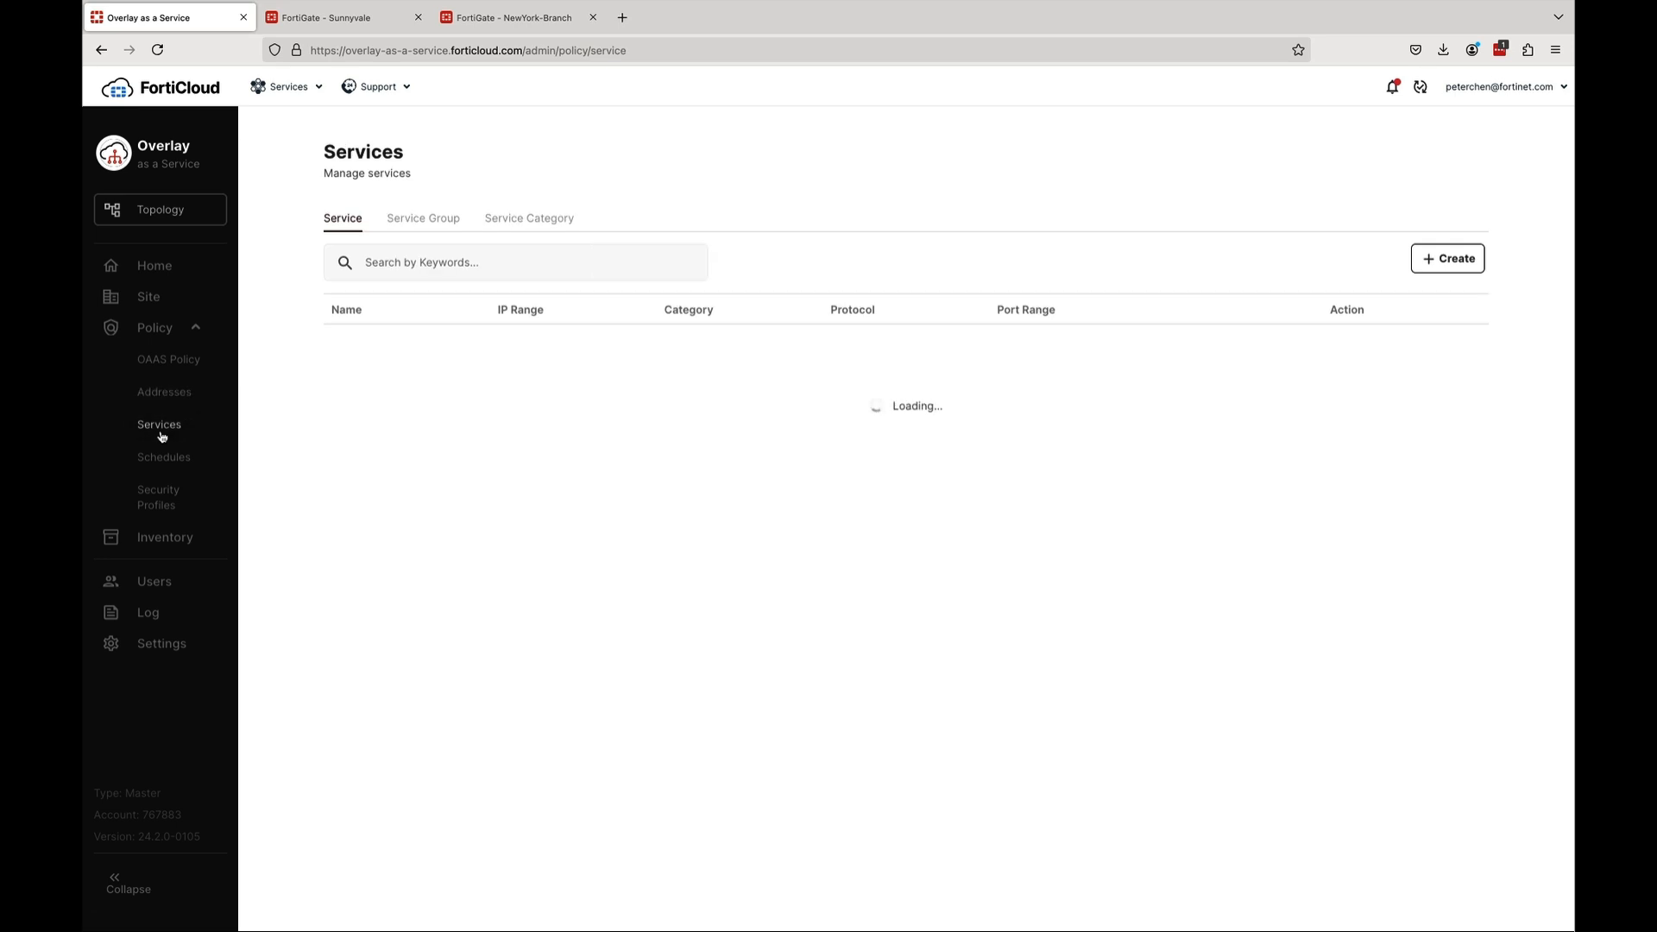
left_click(154, 499)
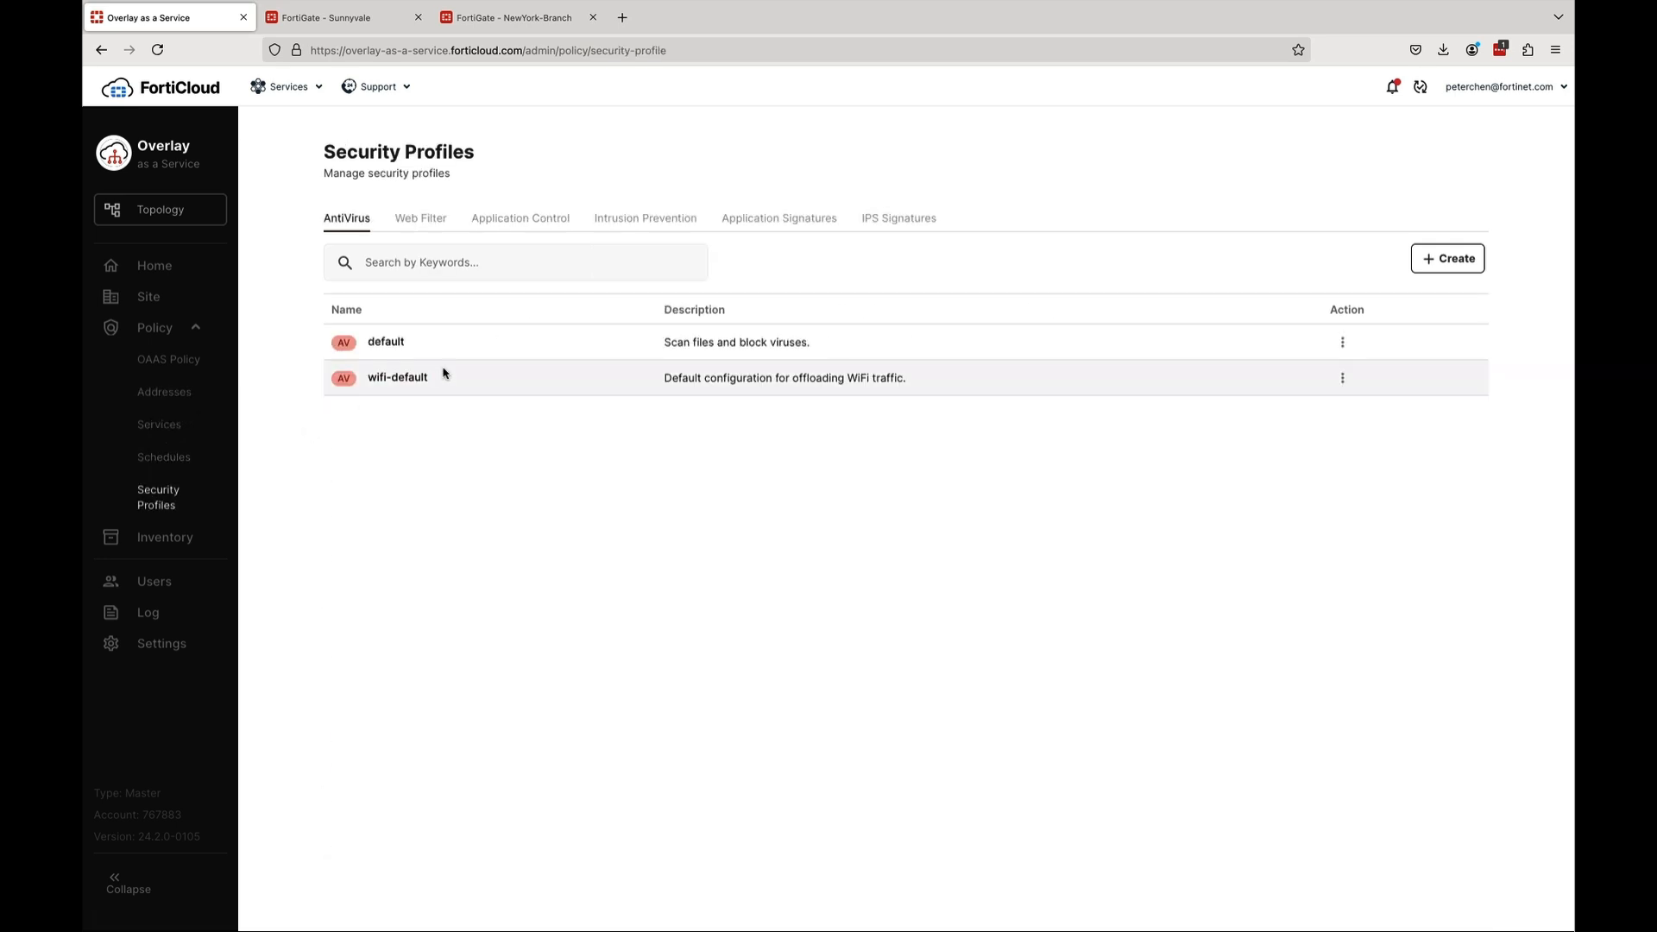
left_click(429, 226)
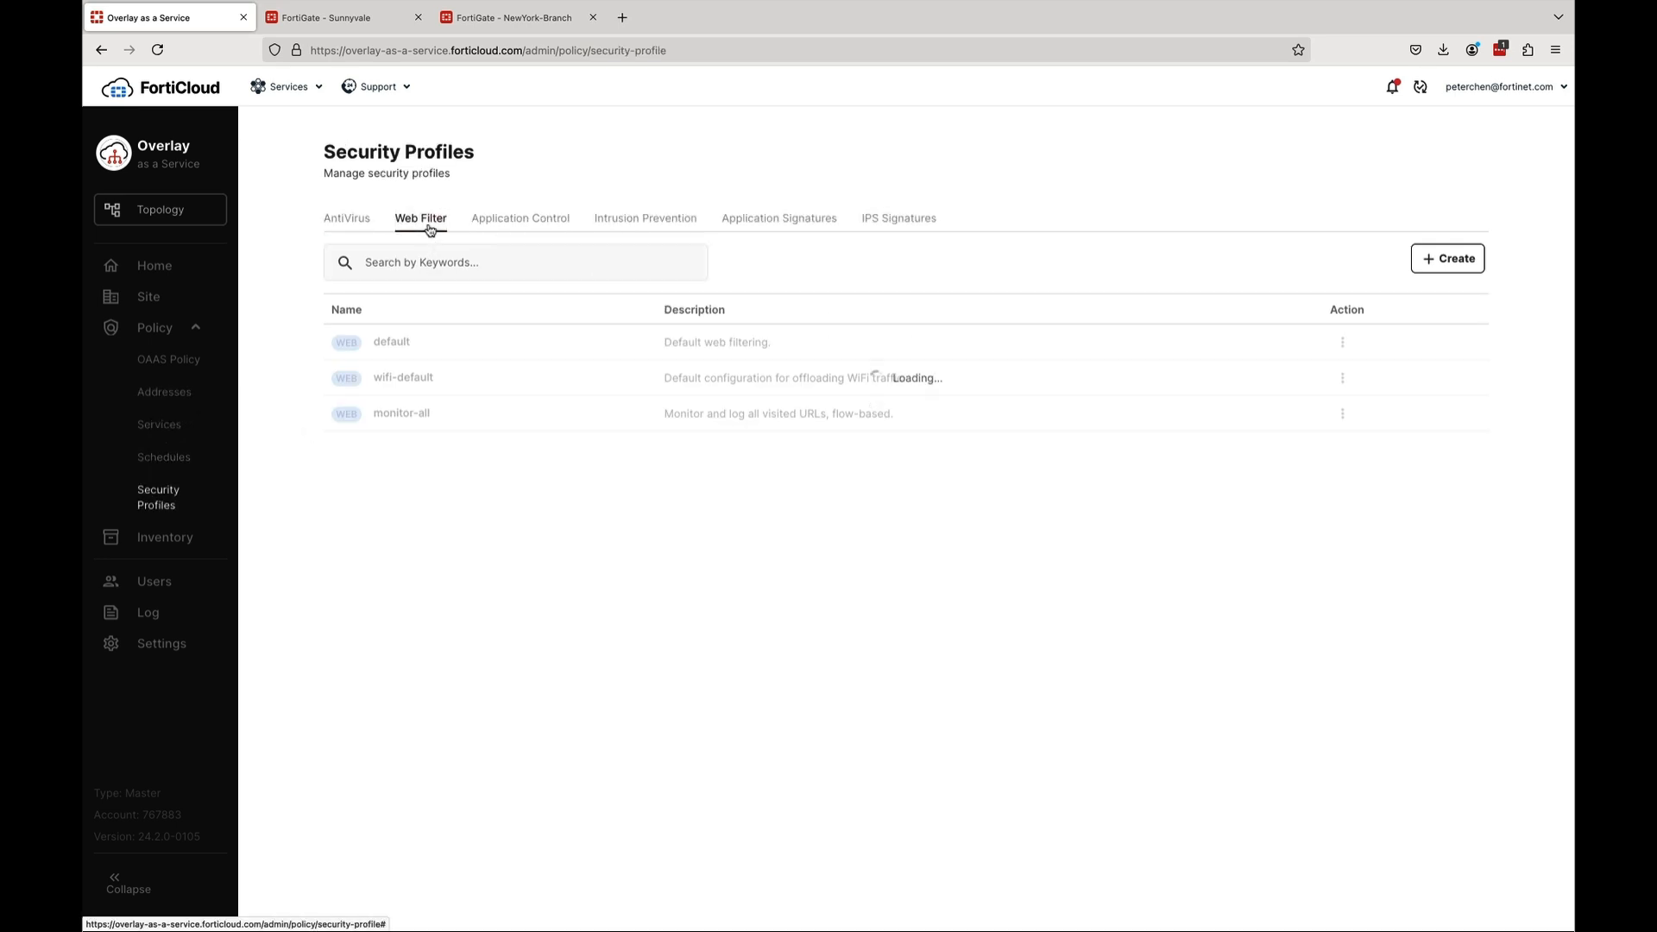
left_click(506, 226)
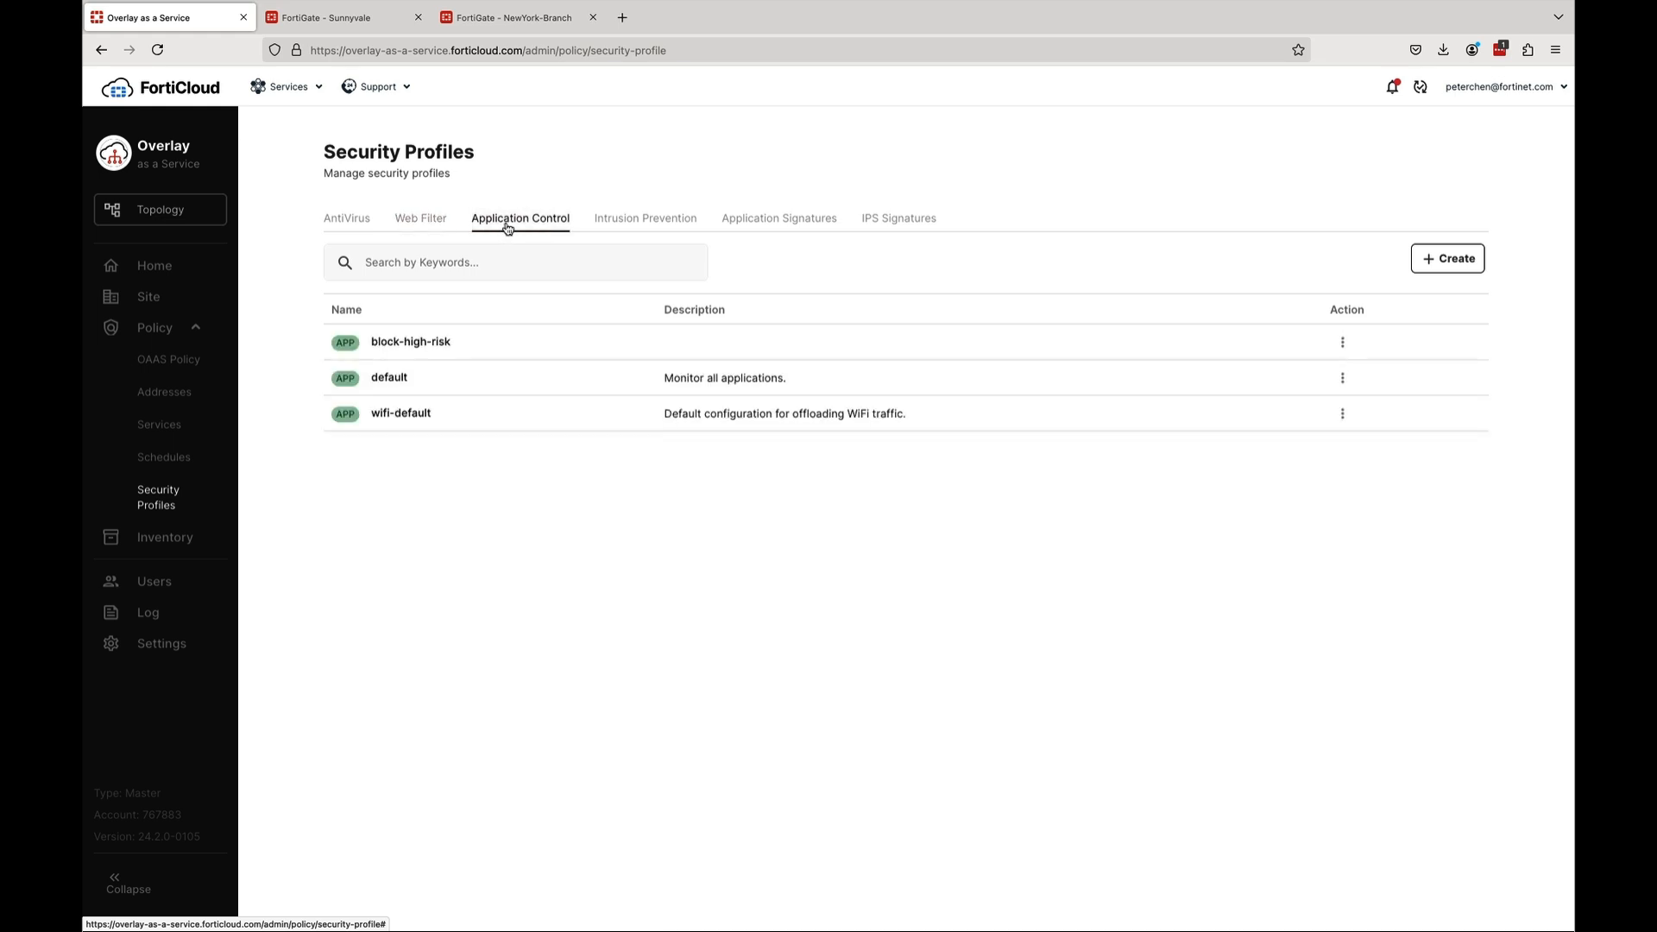
left_click(665, 226)
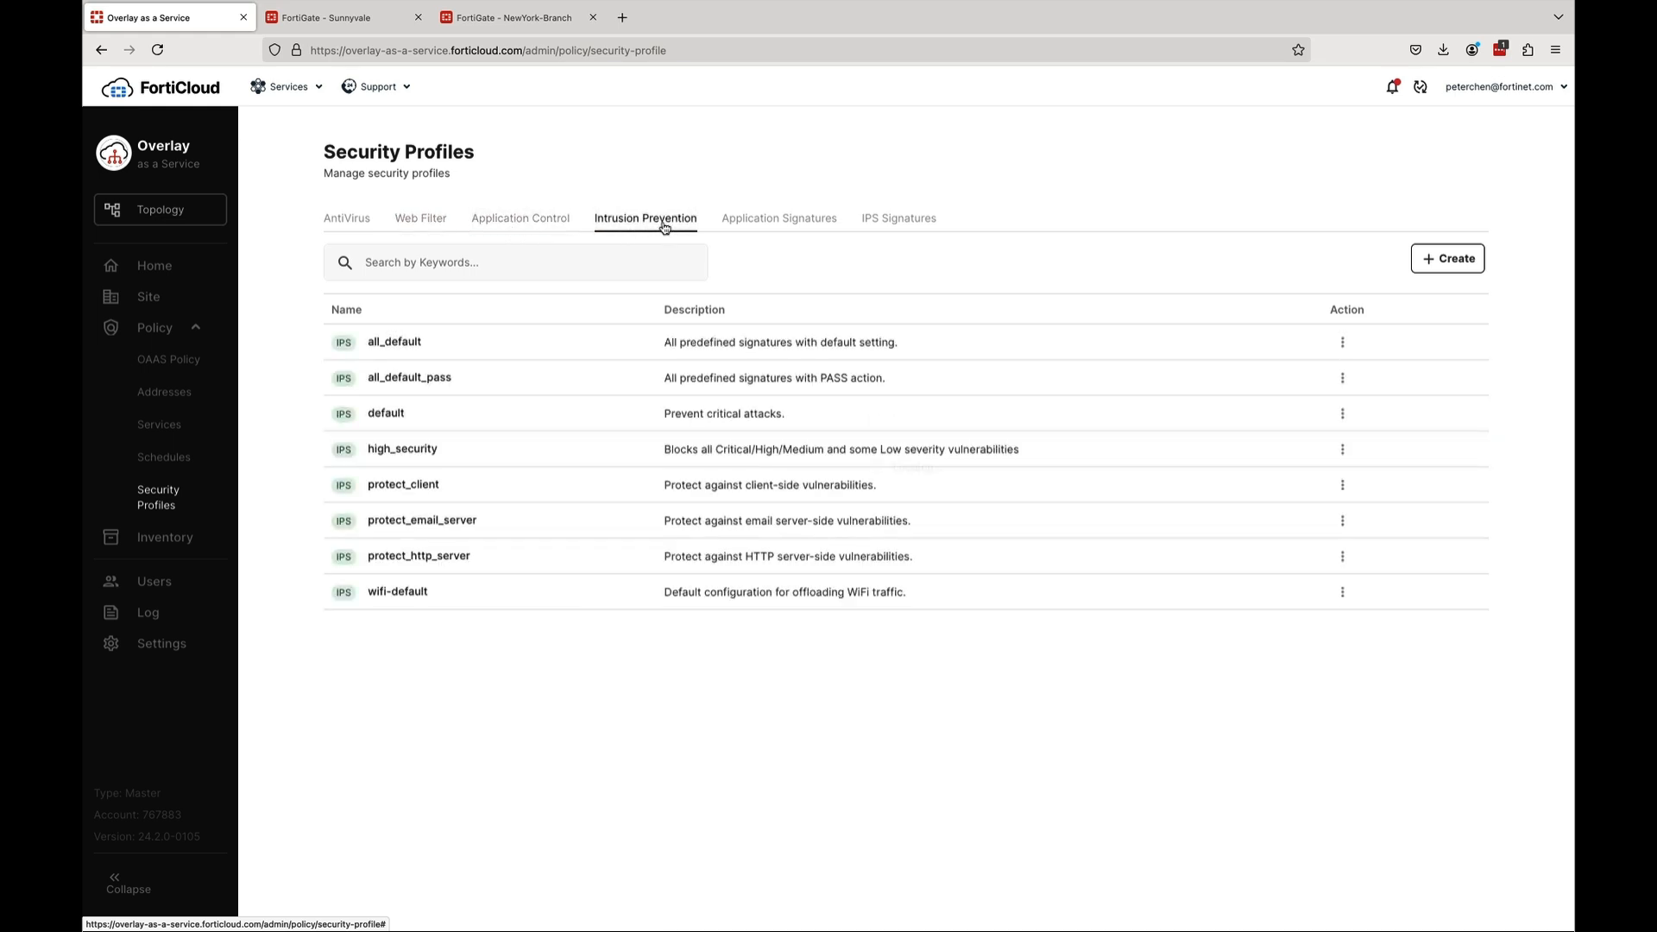
left_click(771, 225)
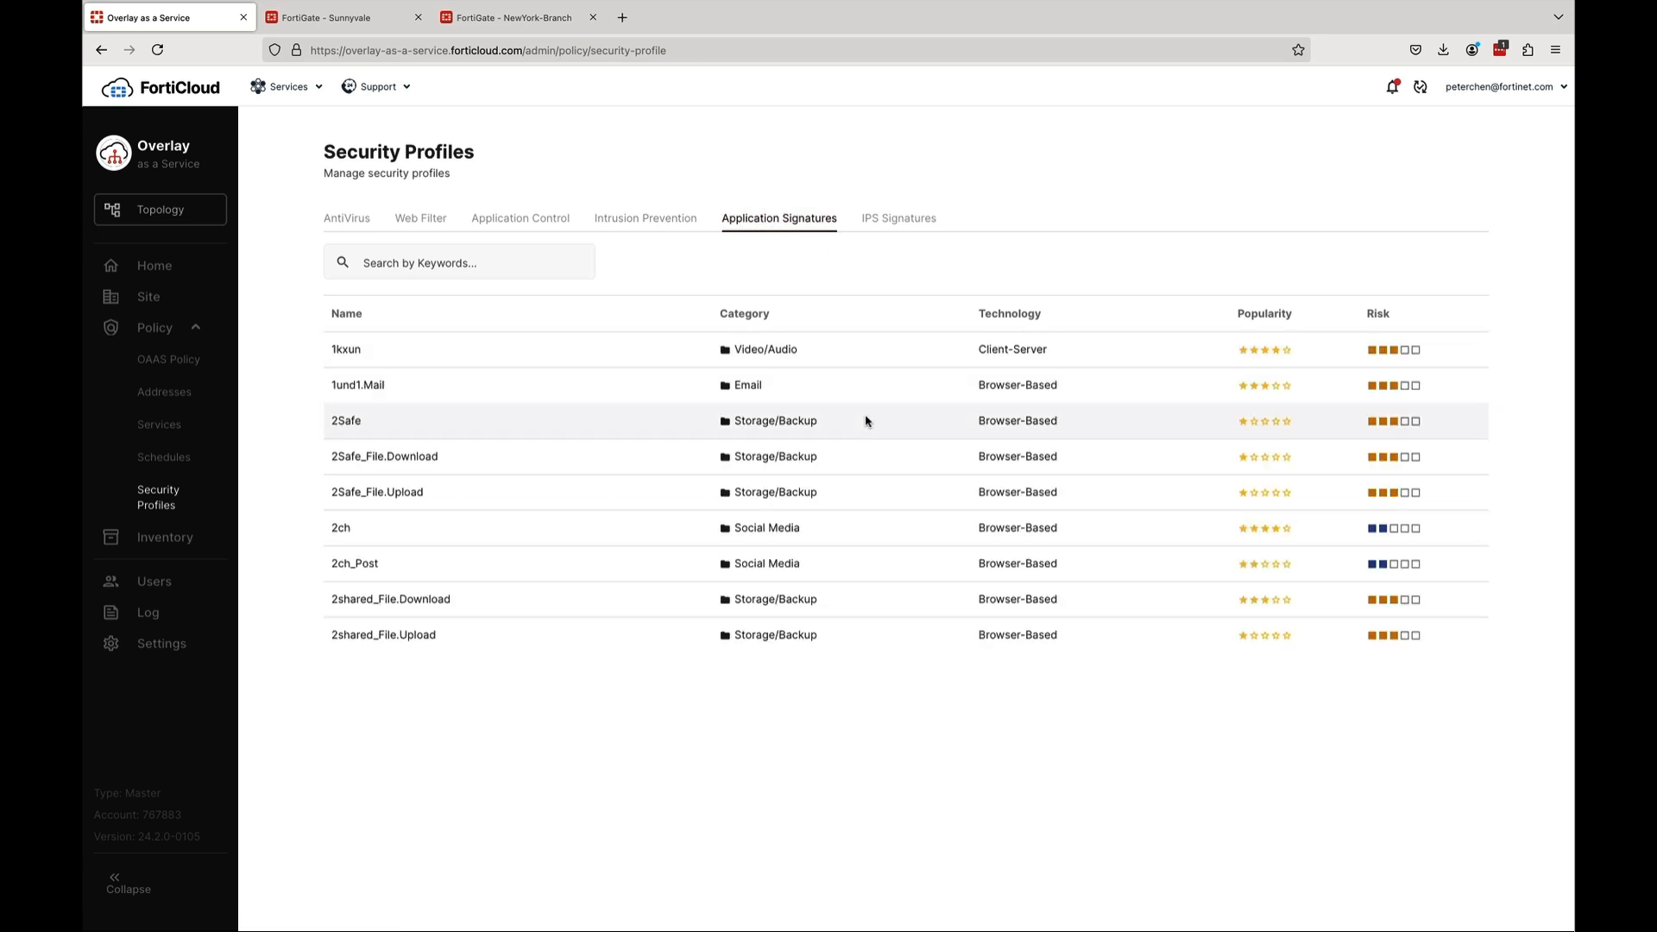
scroll(866, 421, "down", 5)
Start a new address group named ALL_LAN
left_click(157, 391)
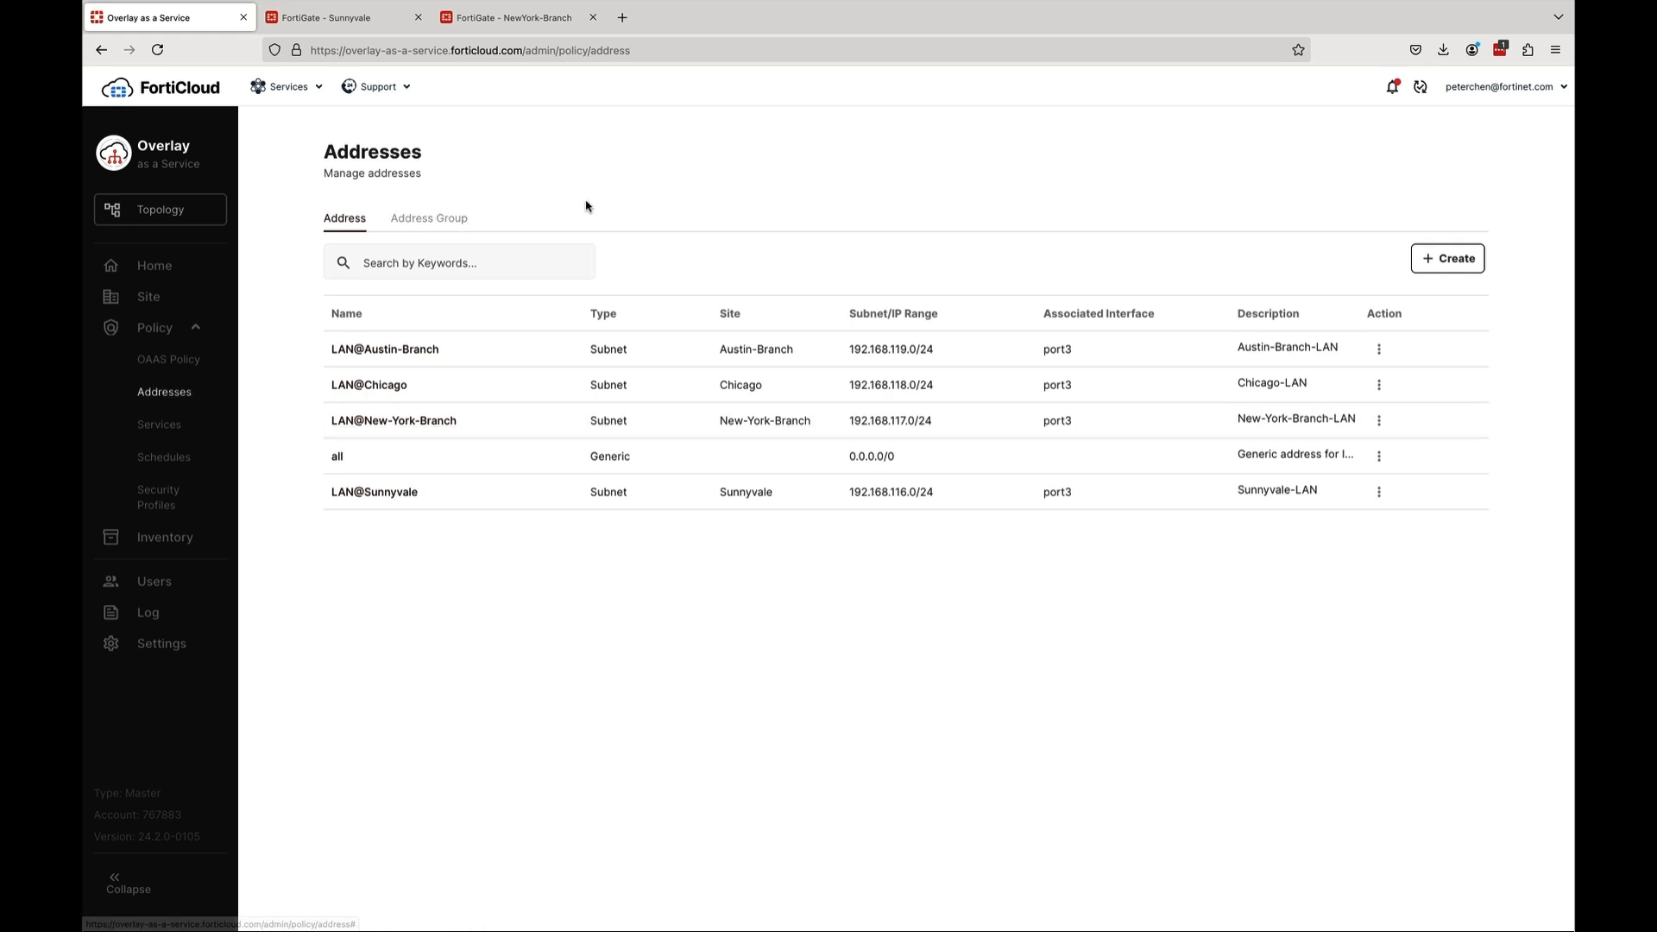
left_click(431, 221)
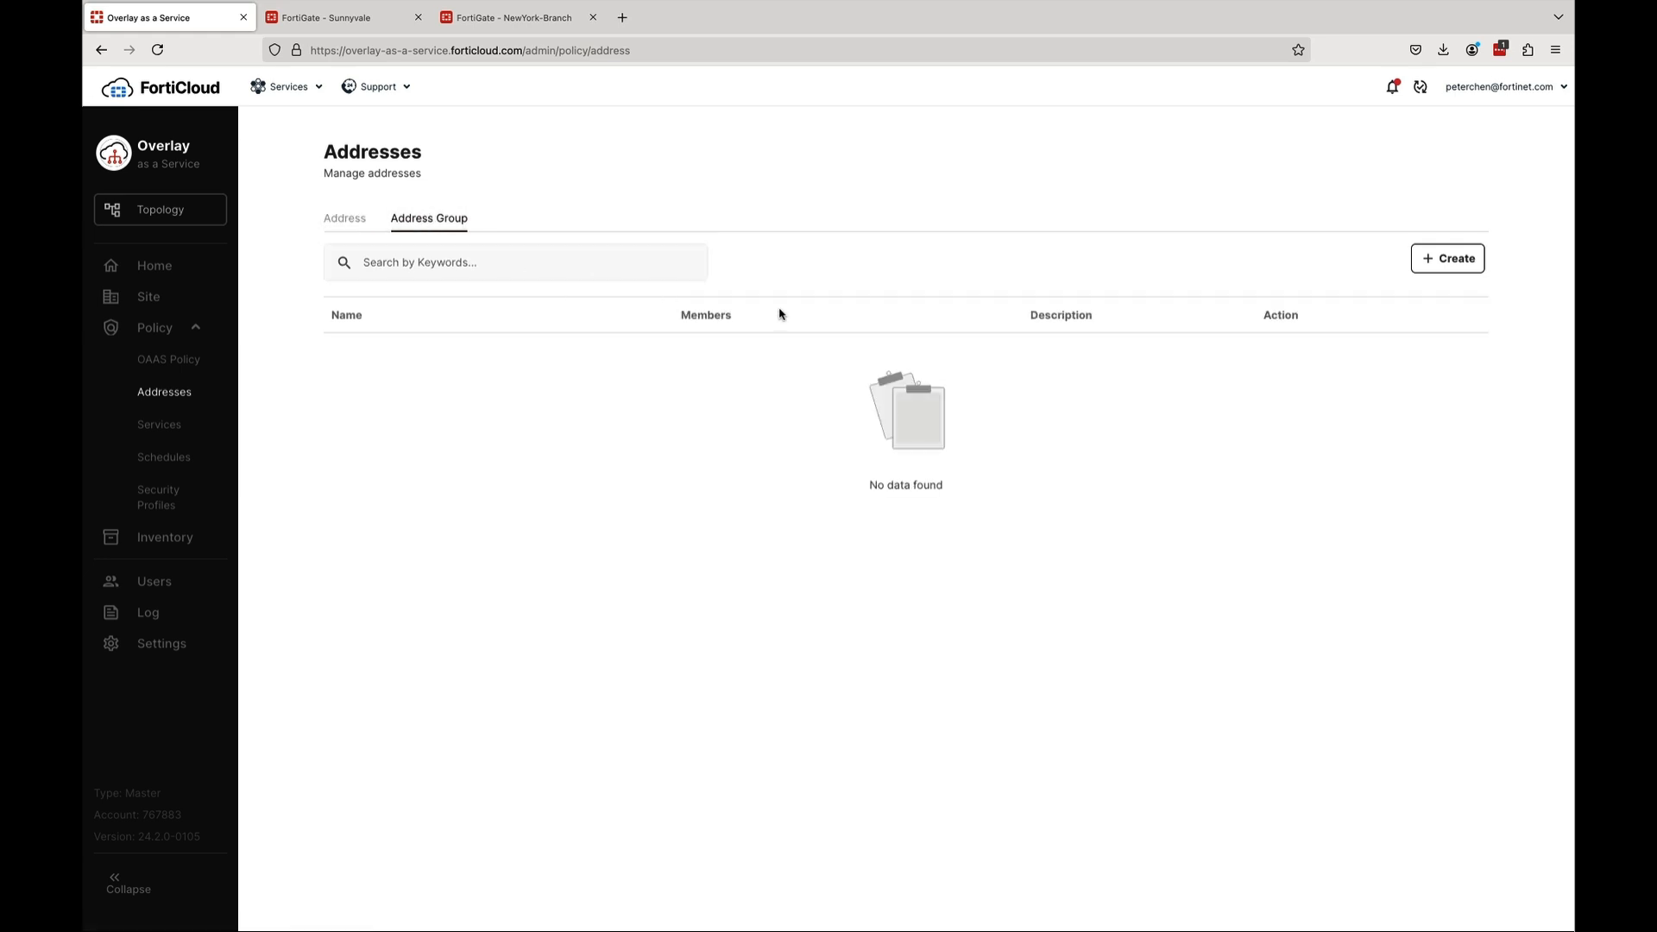
left_click(1427, 263)
left_click(518, 291)
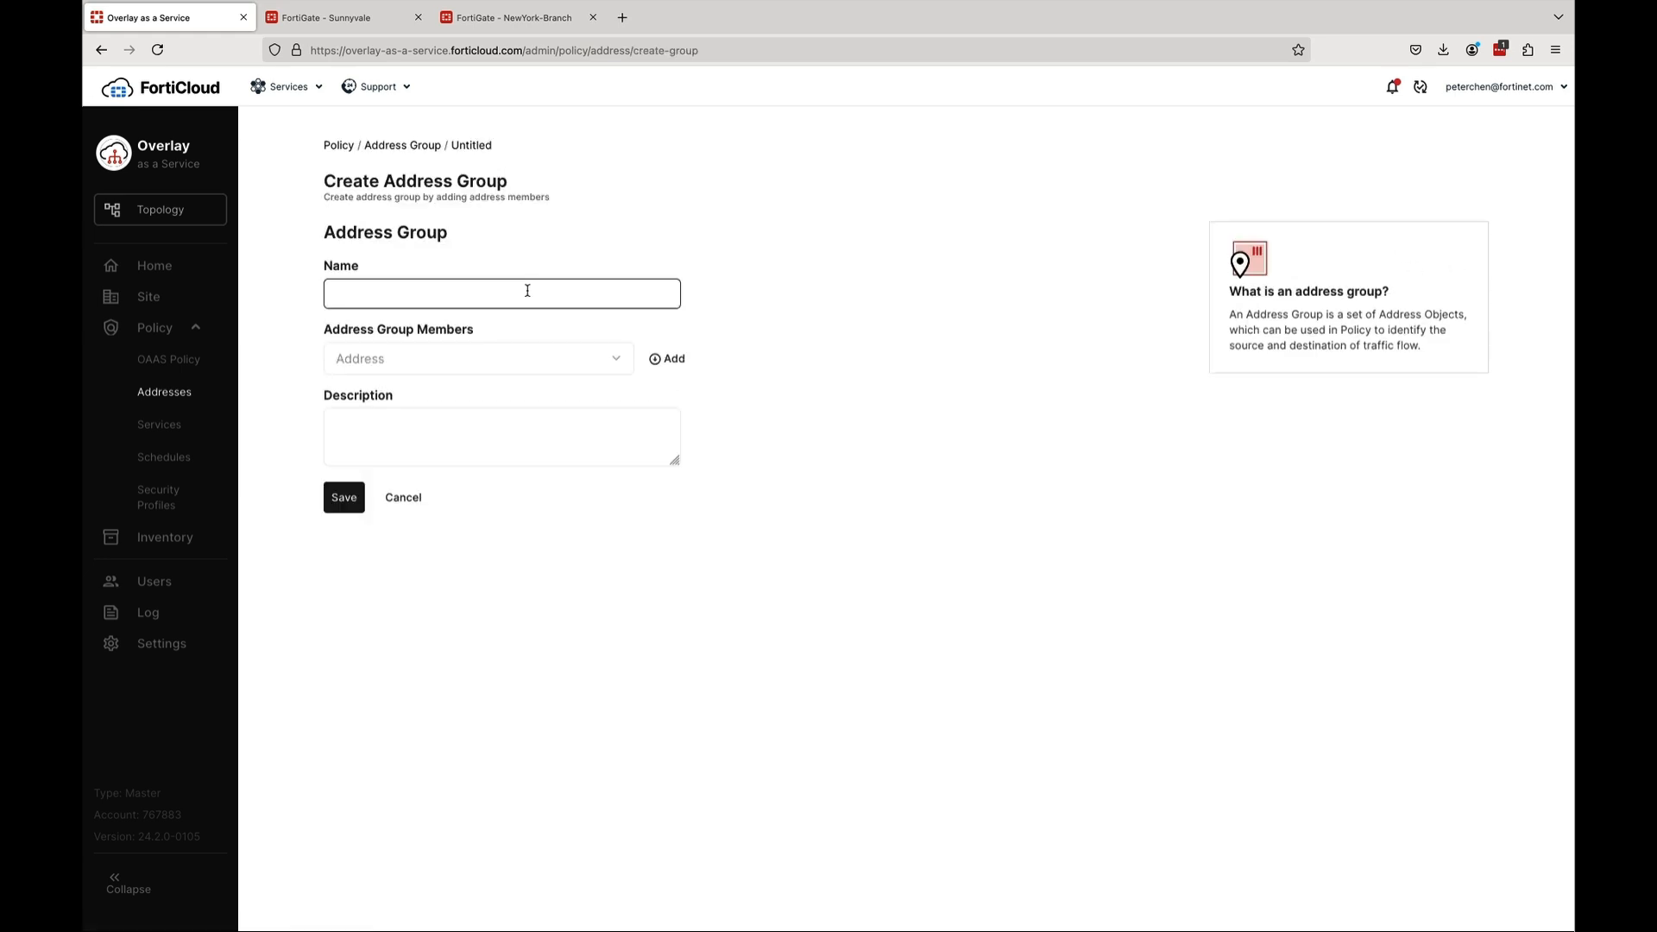
type("ALL_LAN")
Add LAN@Austin-Branch, LAN@Chicago, LAN@New-York-Branch and LAN@Sunnyvale as members of the ALL_LAN address group
left_click(595, 366)
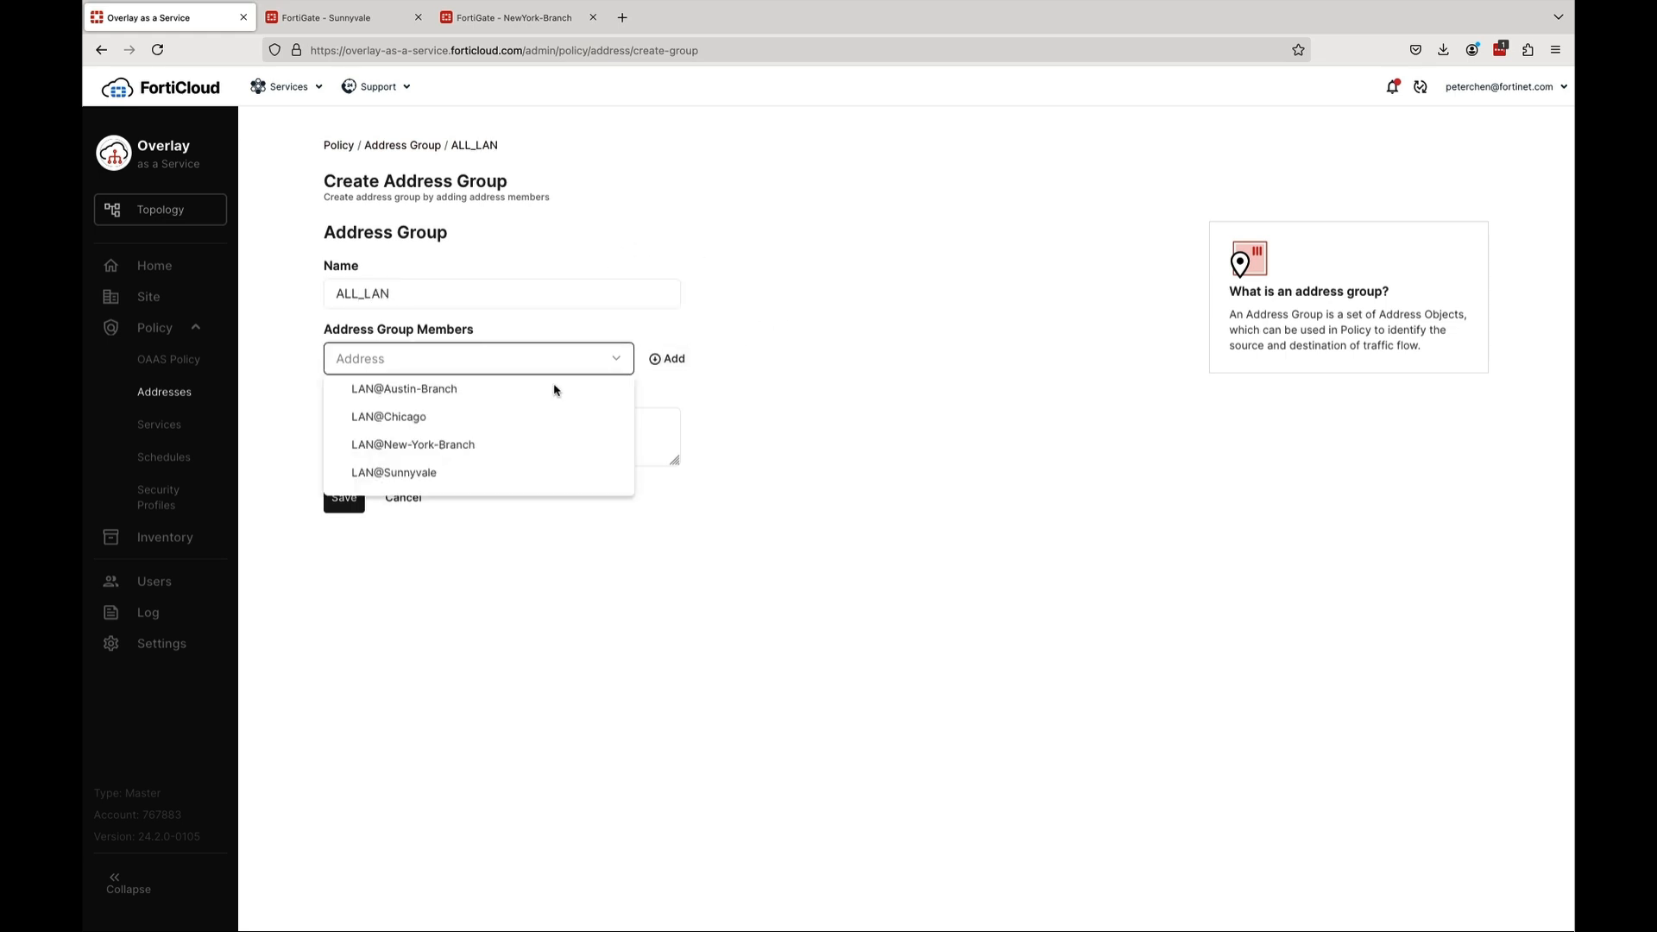
left_click(414, 390)
left_click(672, 362)
left_click(470, 370)
left_click(388, 389)
left_click(671, 359)
left_click(499, 366)
left_click(405, 386)
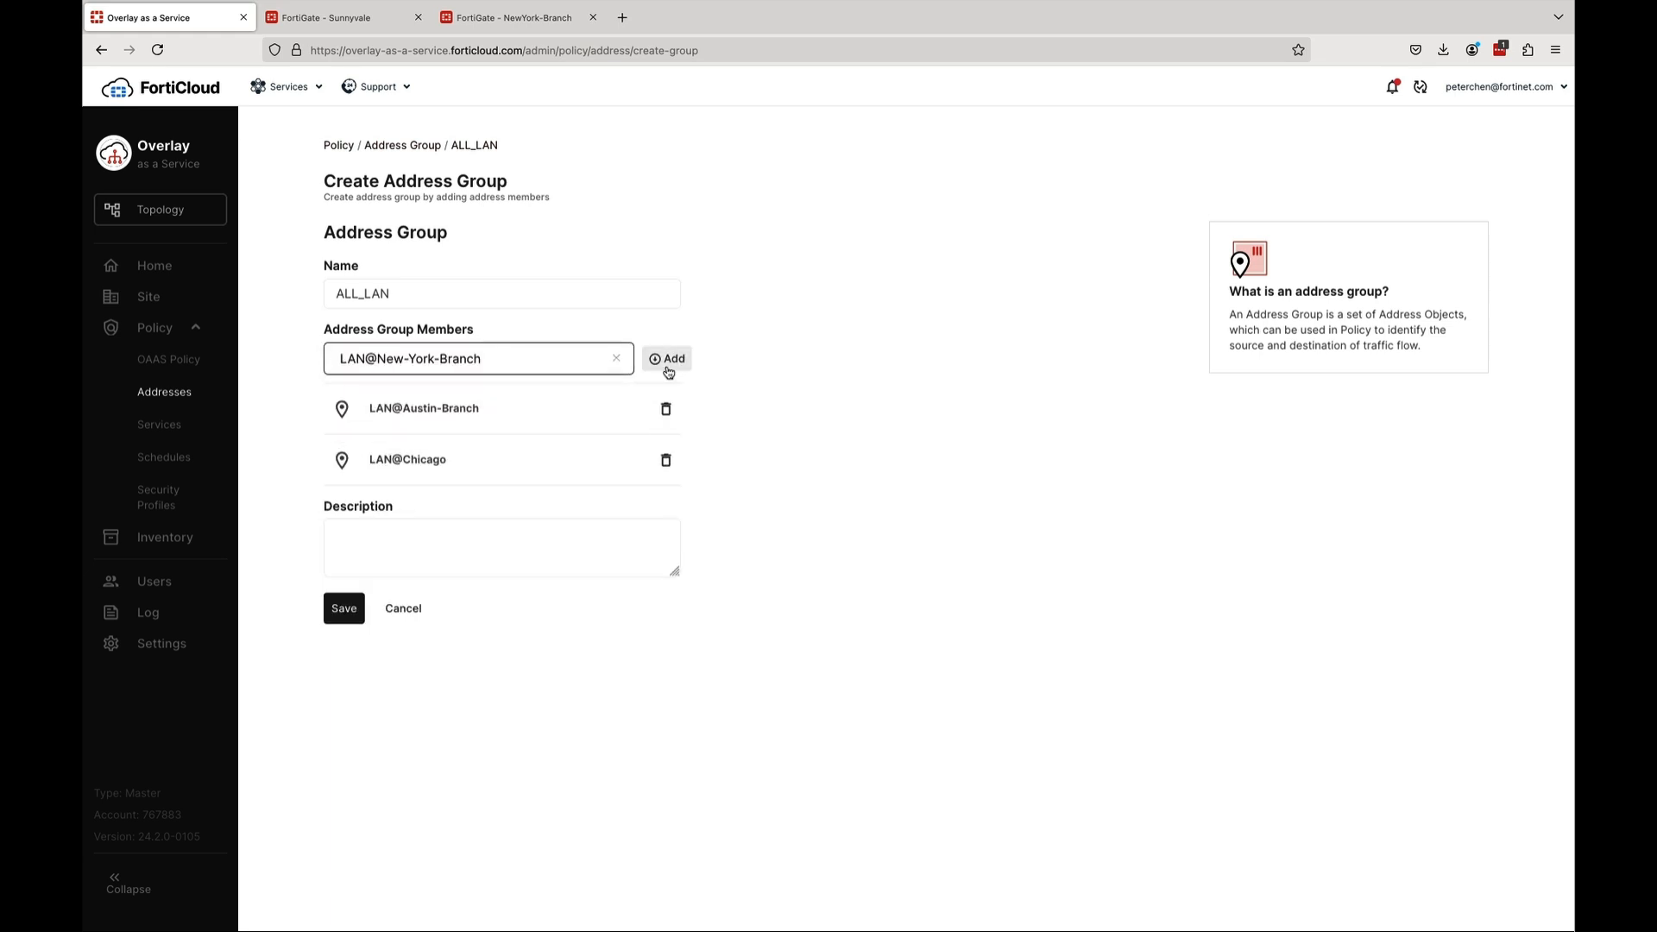
left_click(669, 372)
left_click(488, 366)
left_click(470, 390)
left_click(669, 359)
Give the ALL_LAN group the description "Local Area Networks for all sites" and save it
left_click(370, 654)
type("Local Area Networks for all sites")
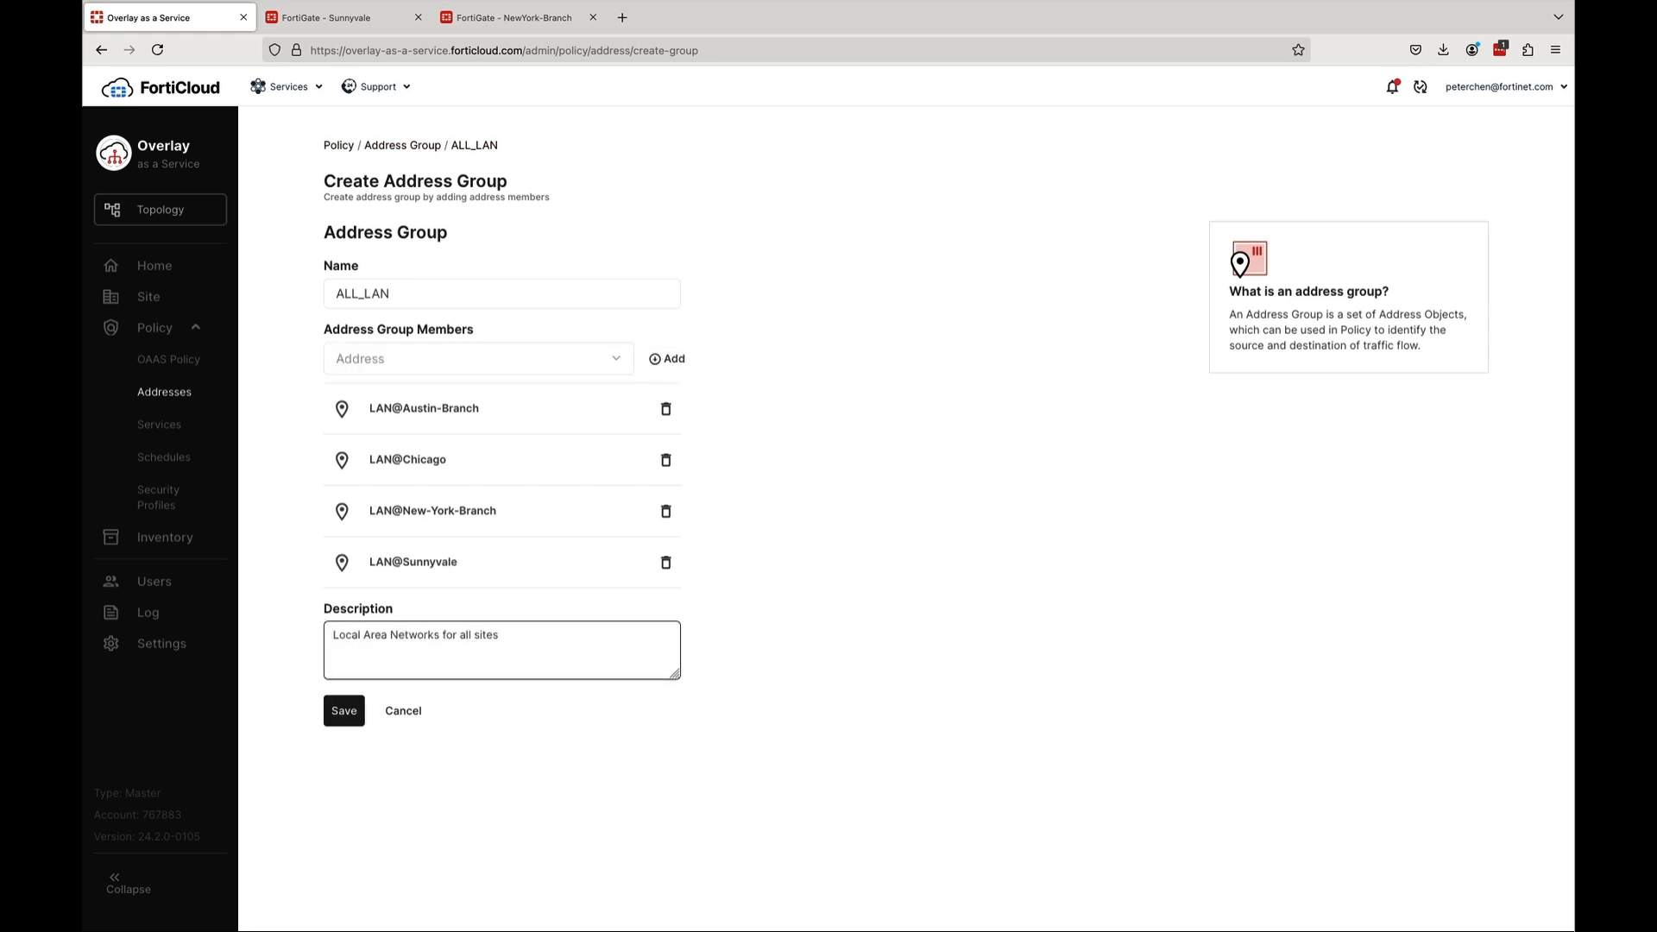
left_click(347, 713)
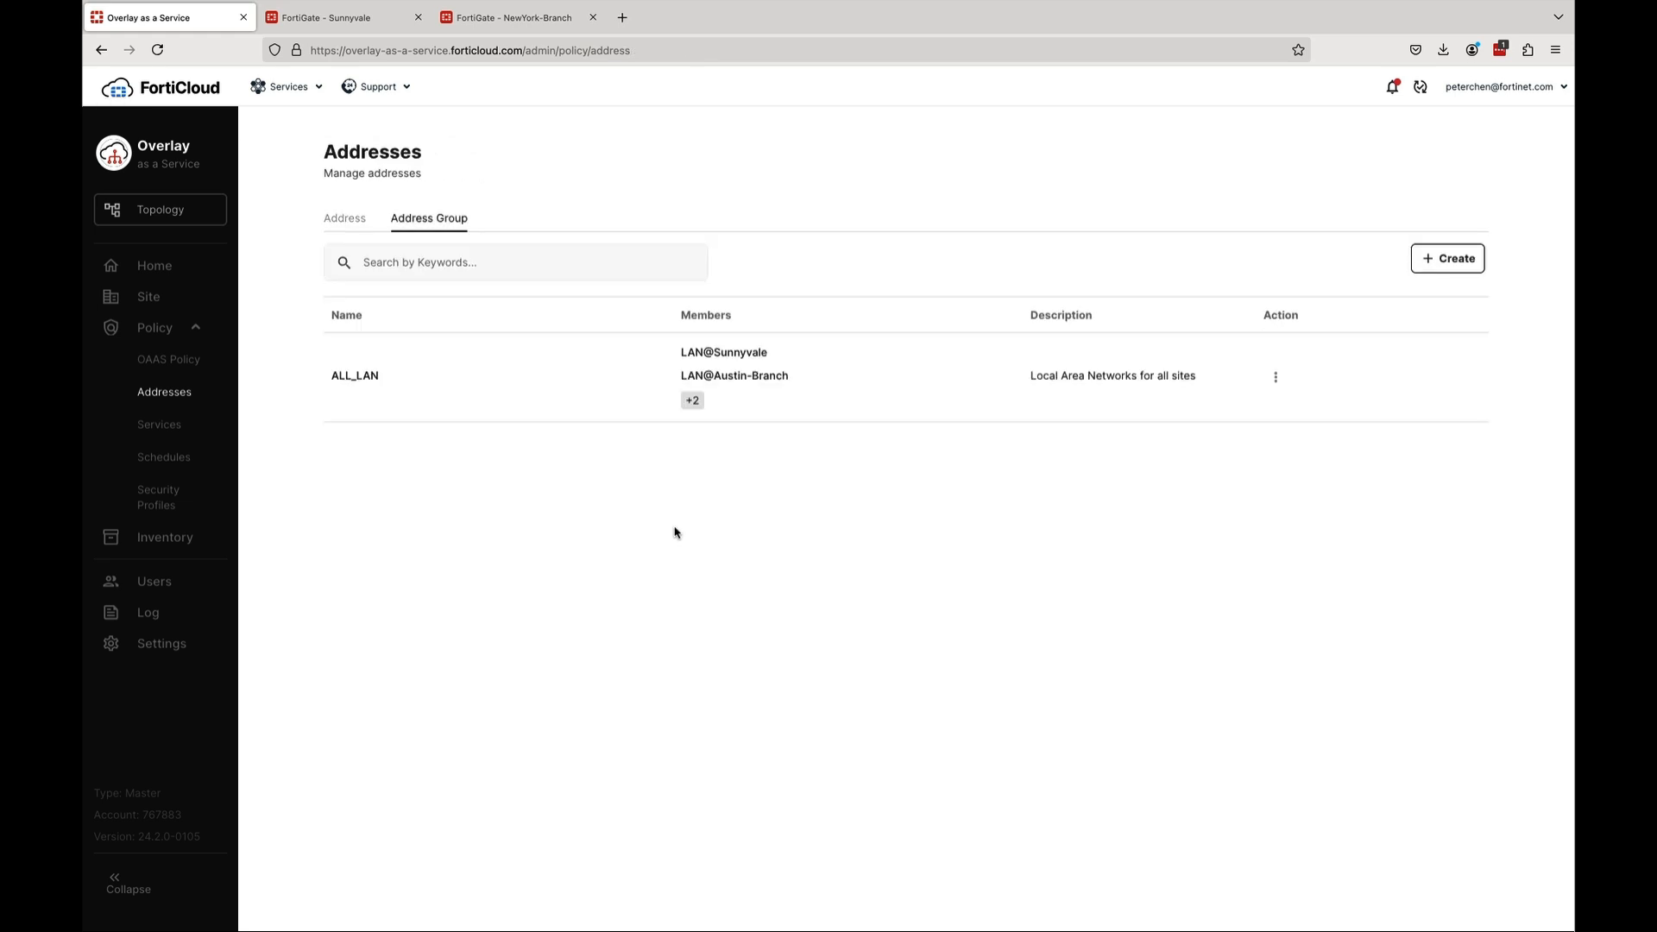
left_click(693, 399)
Start a new OAAS policy named ALL_LAN_ACCESS
left_click(168, 359)
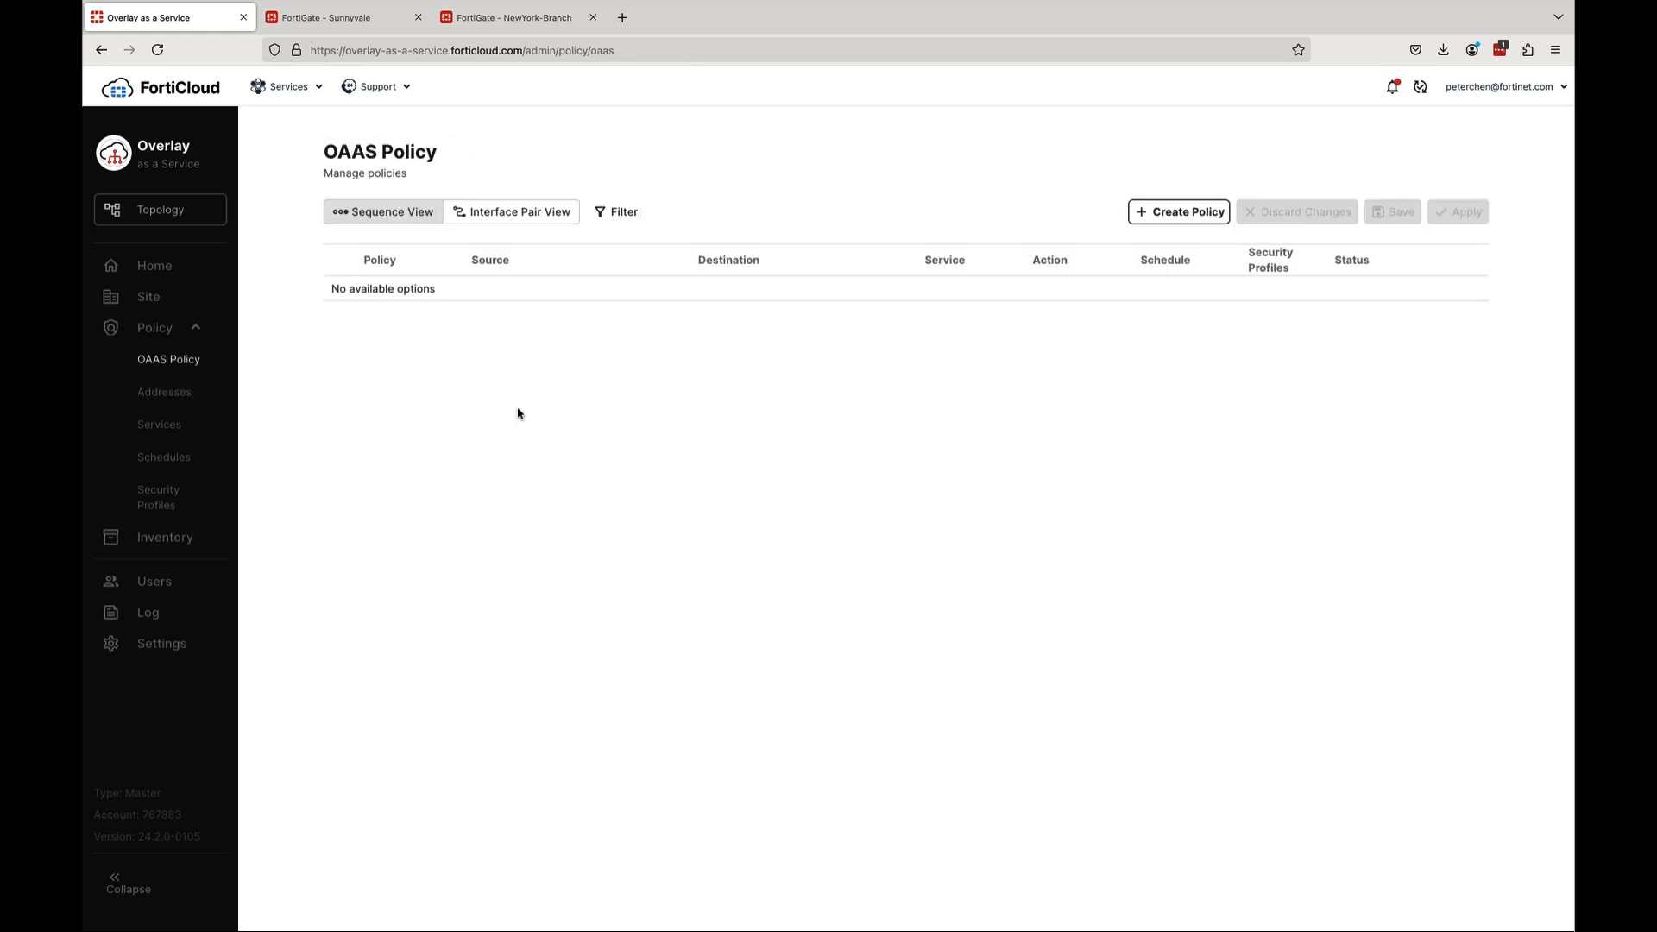
left_click(1169, 212)
left_click(458, 302)
type("ALL")
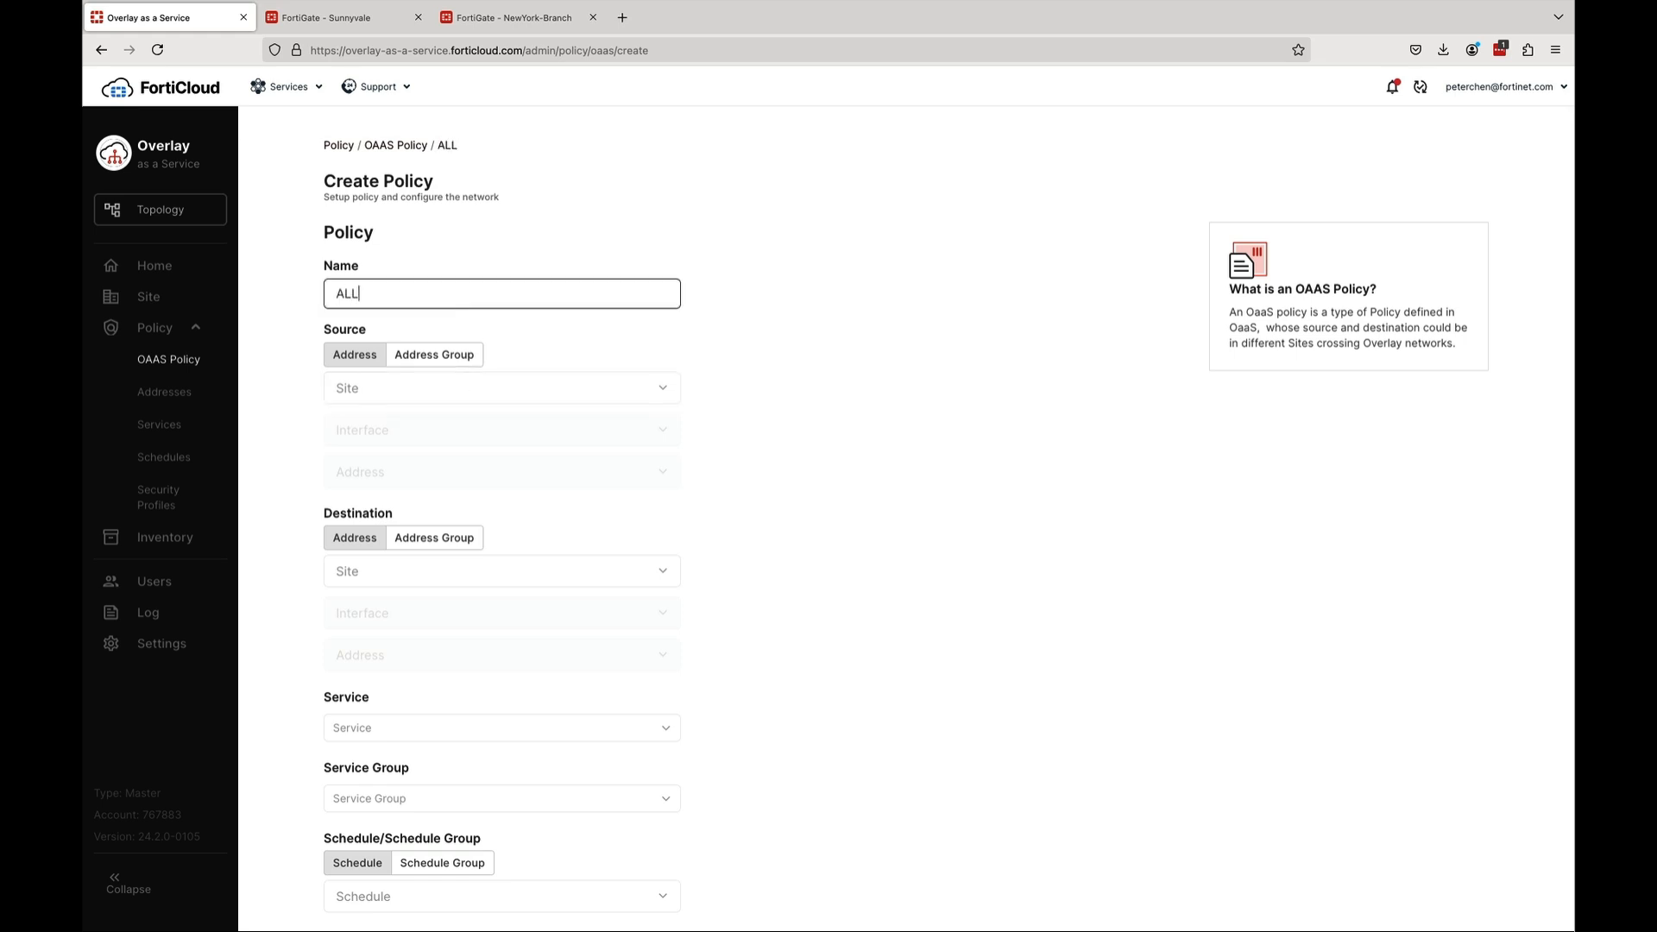
type("_LAN_ACCESS")
Set both the source and the destination of the policy to the ALL_LAN address group
left_click(435, 355)
left_click(427, 389)
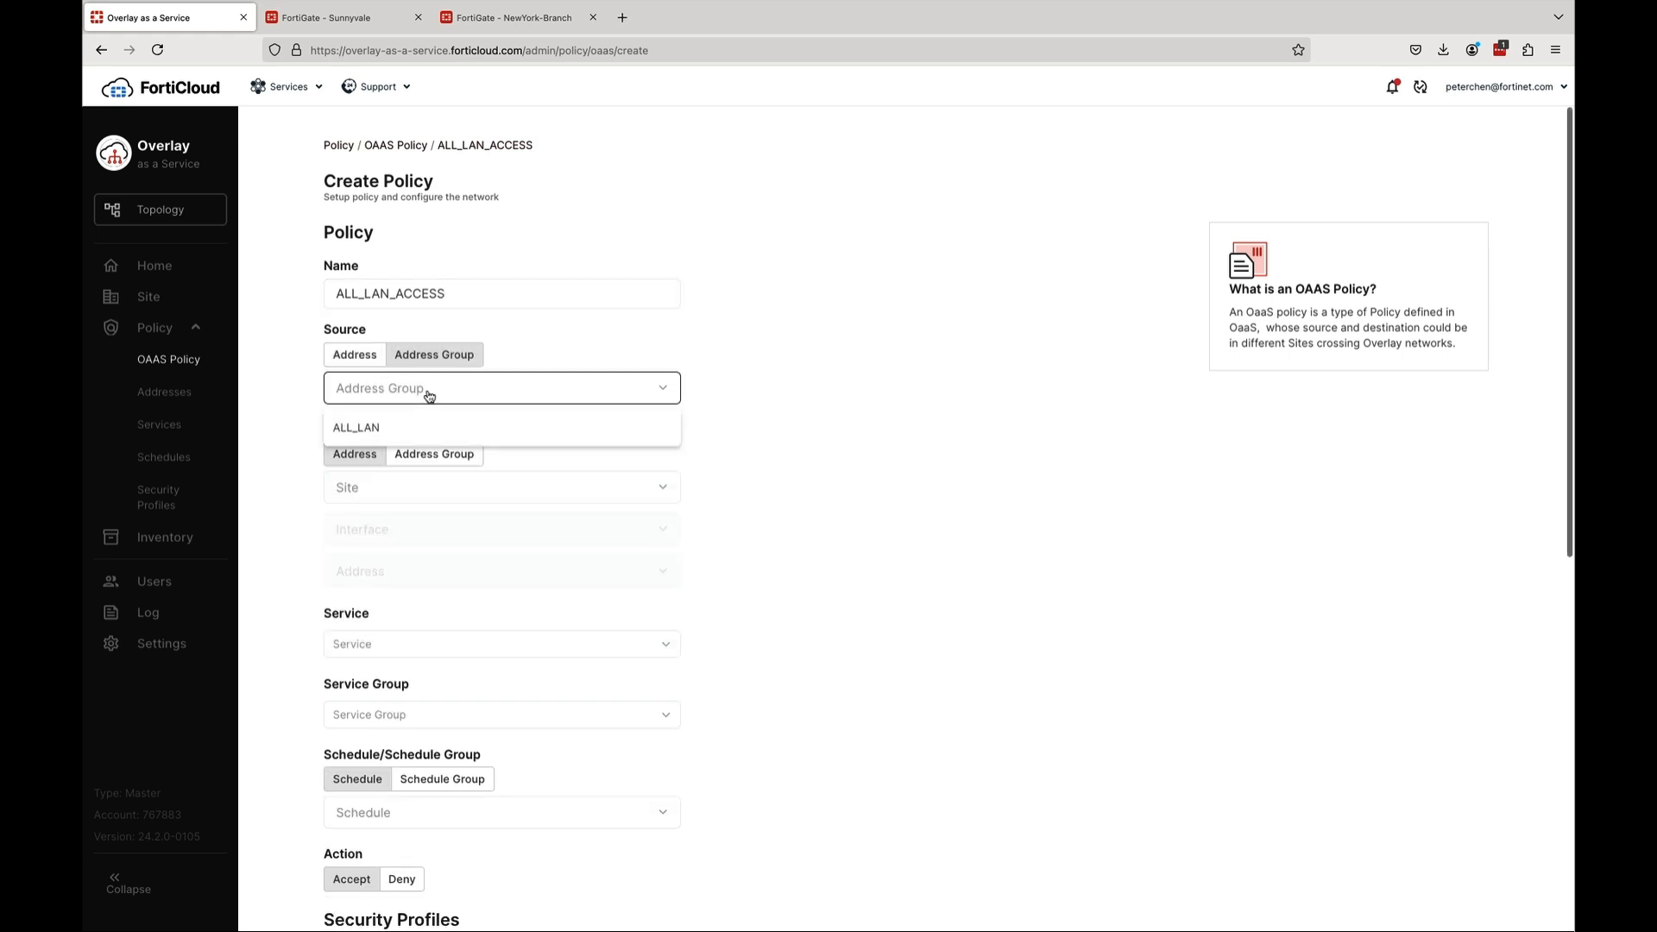
left_click(358, 428)
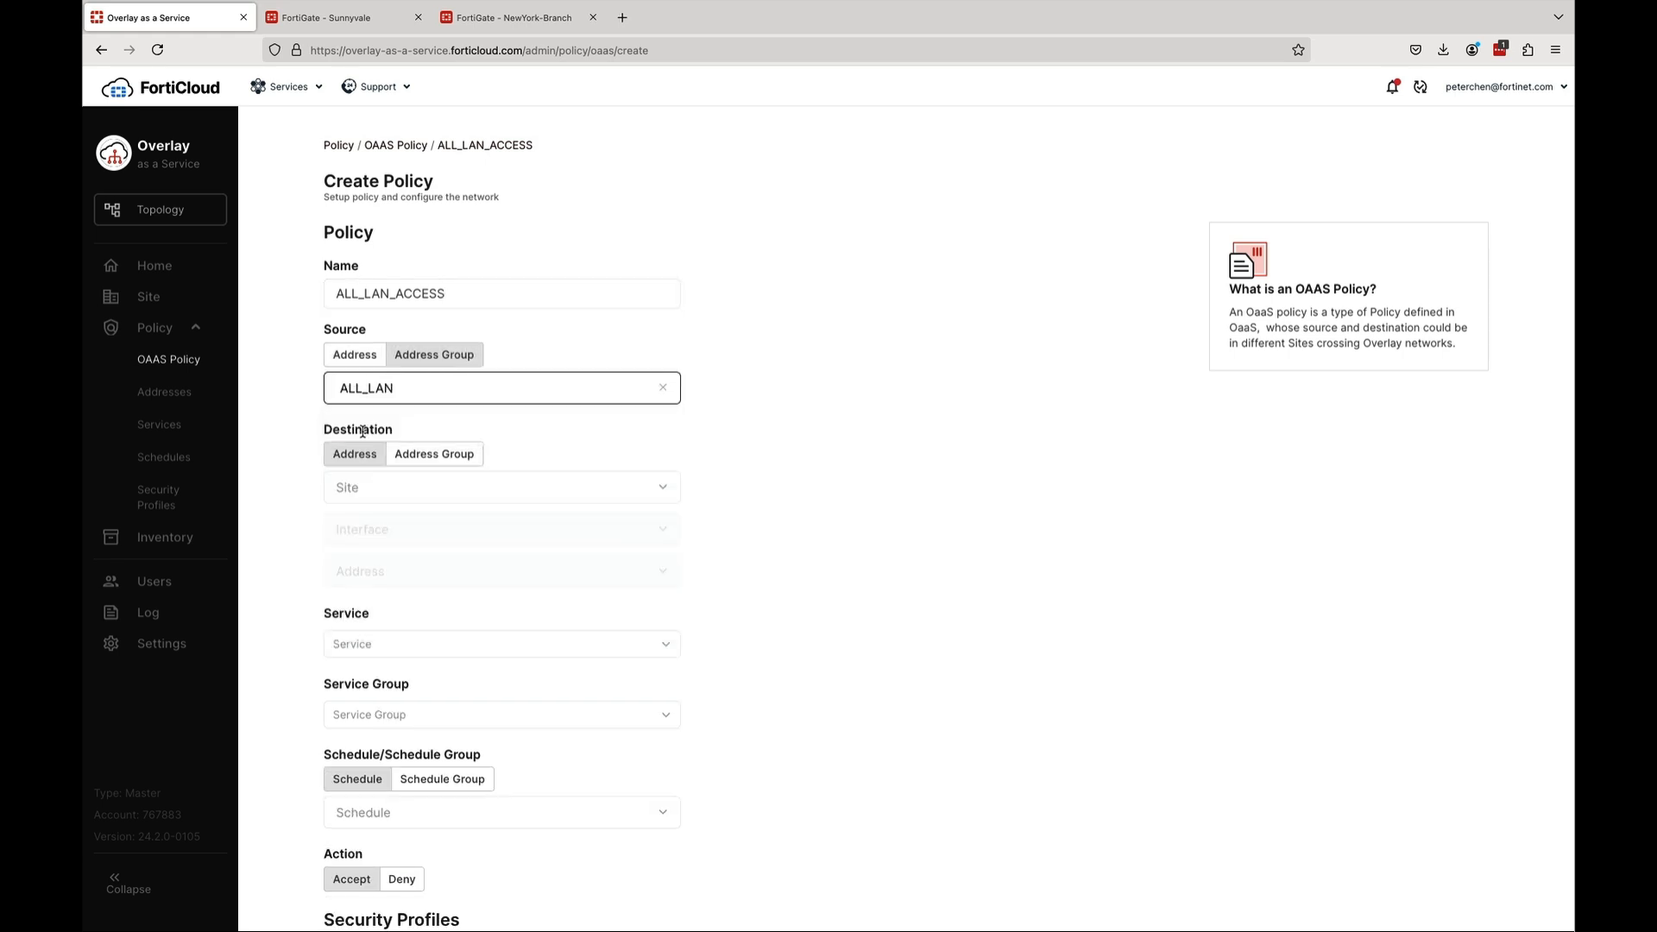
left_click(445, 455)
left_click(429, 489)
left_click(354, 524)
Set the policy's service to ALL and its schedule to always
left_click(385, 562)
left_click(340, 652)
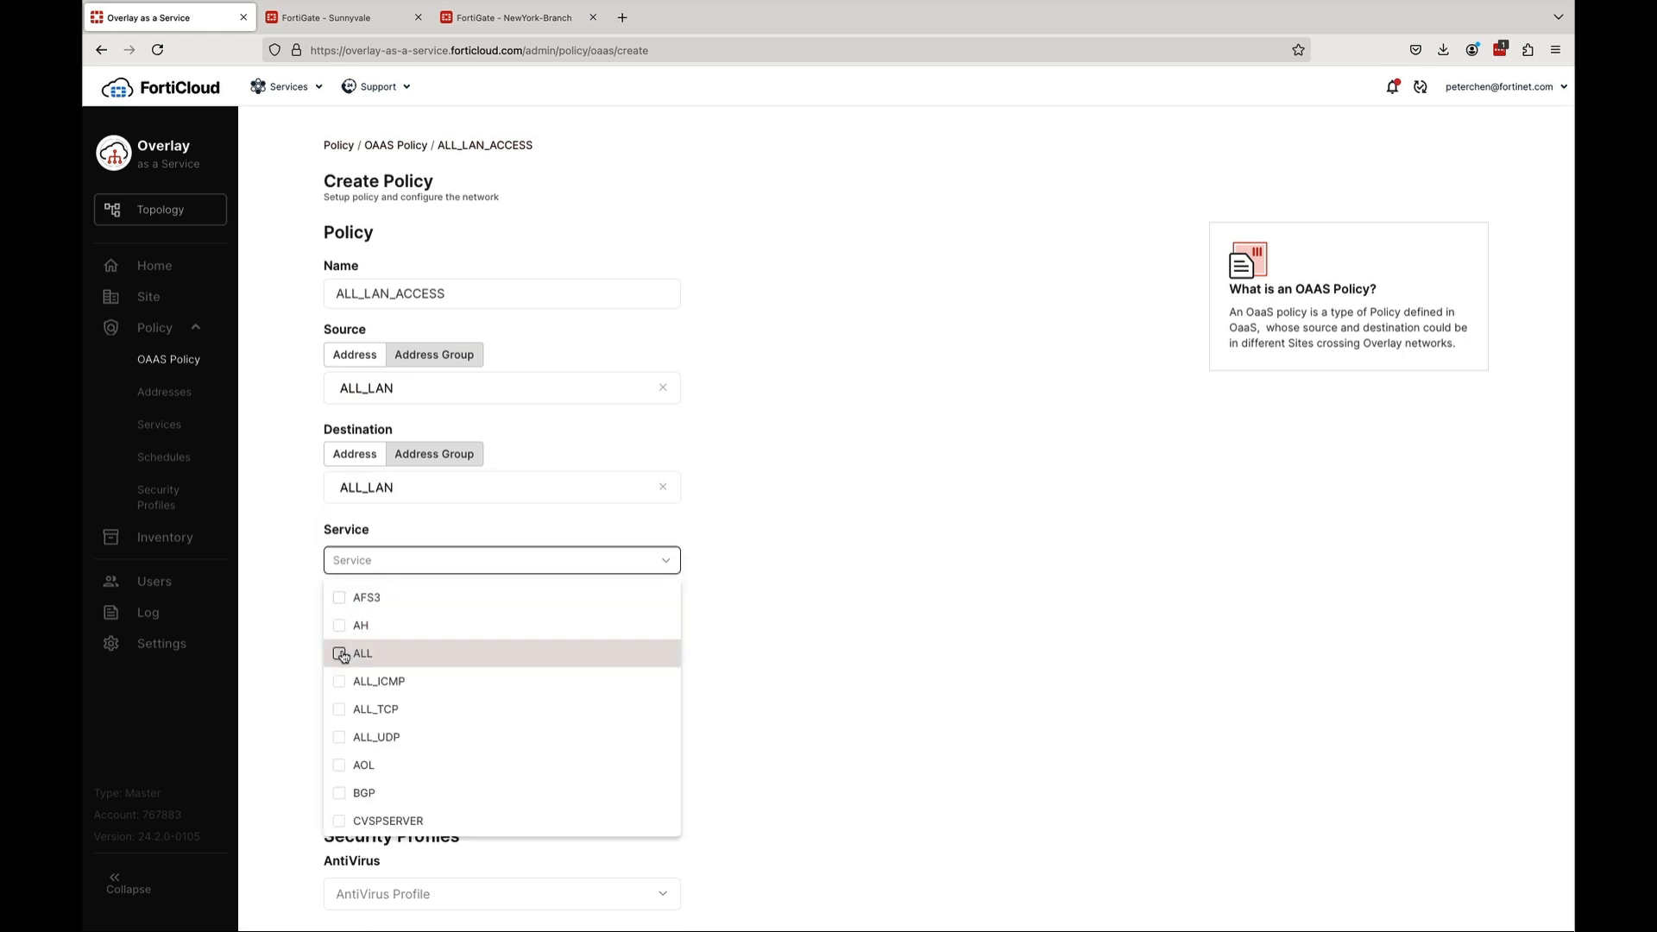
left_click(860, 589)
scroll(860, 592, "down", 3)
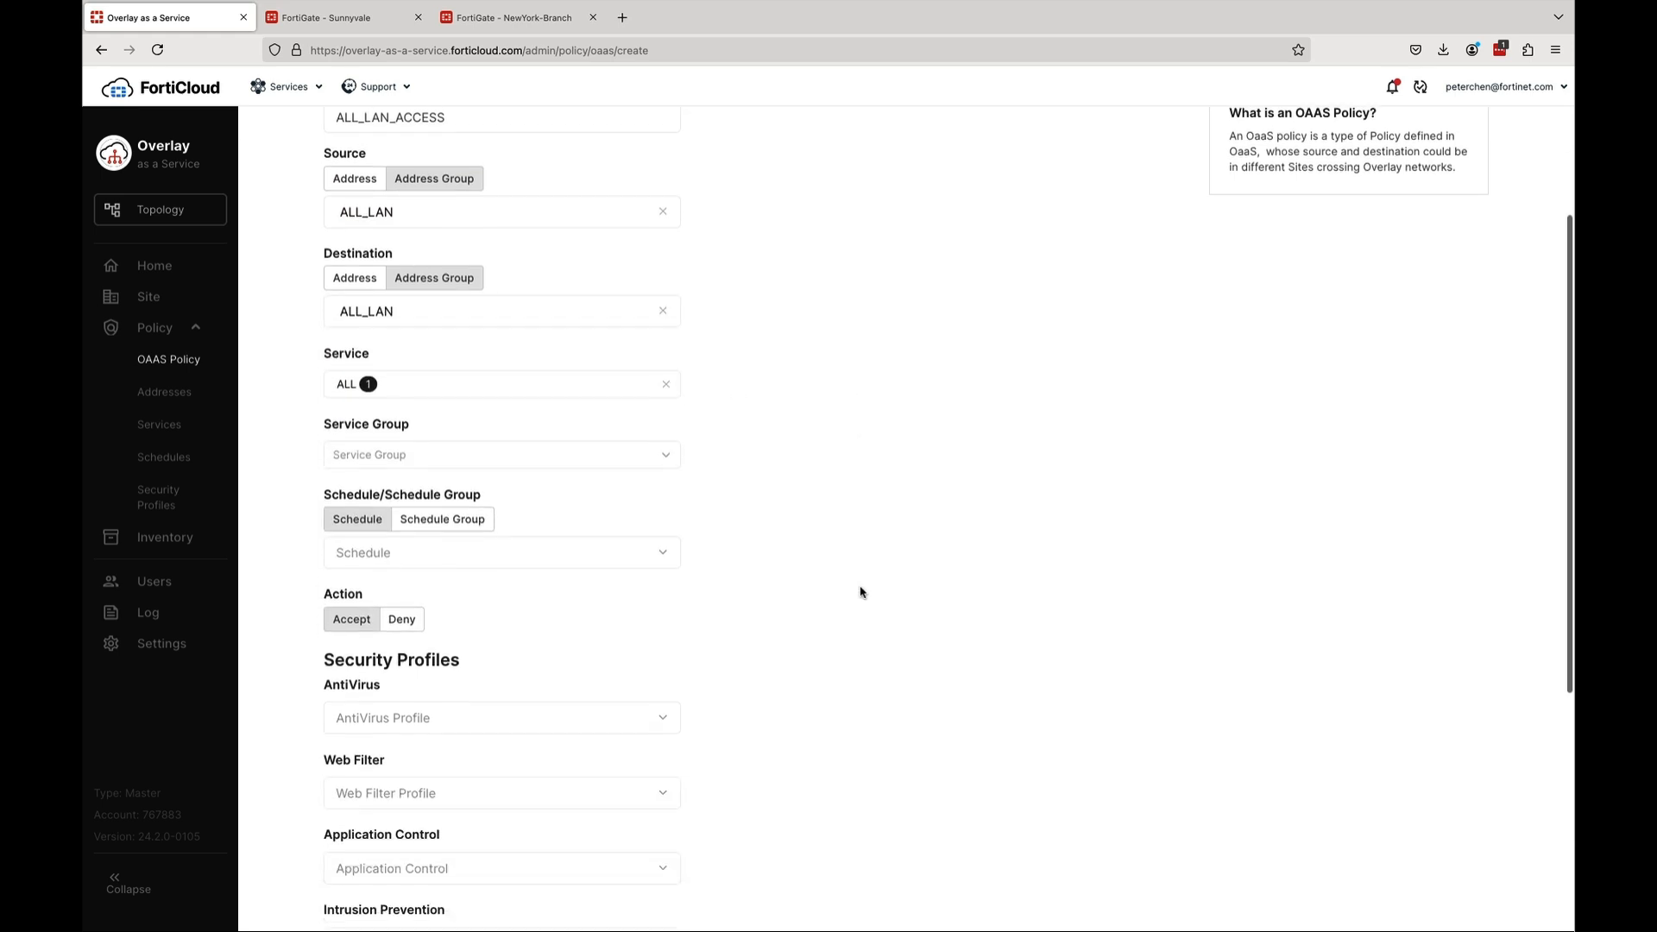
left_click(645, 399)
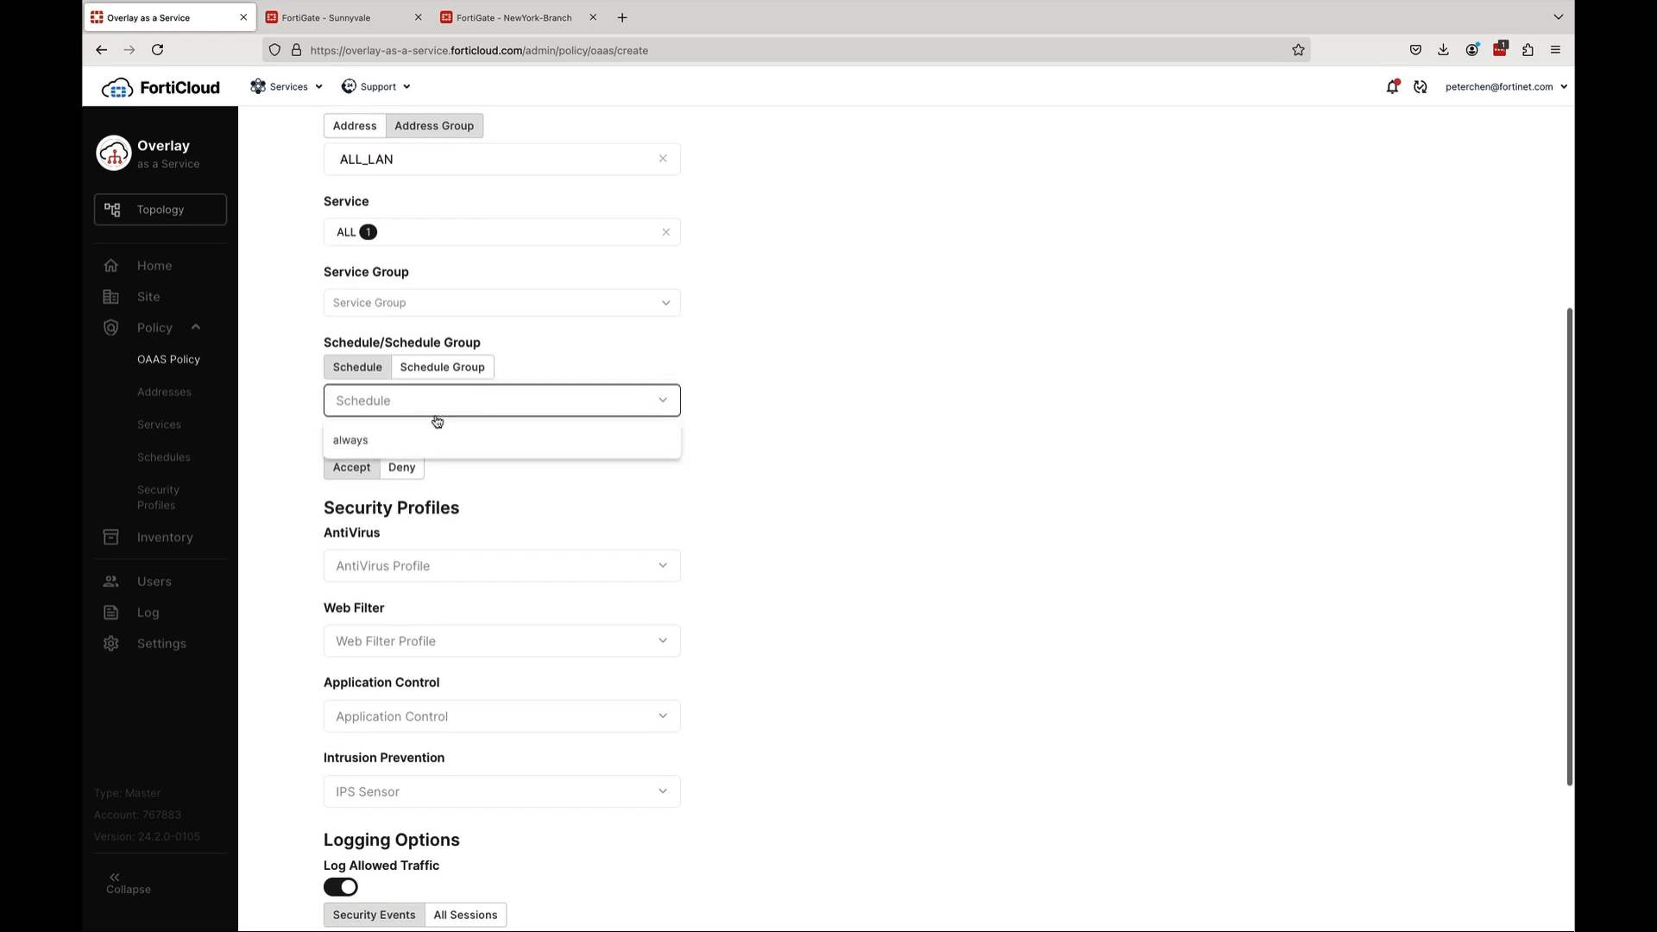
left_click(349, 439)
Create the ALL_LAN_ACCESS policy with the default action, security profile and logging settings
scroll(889, 484, "down", 1)
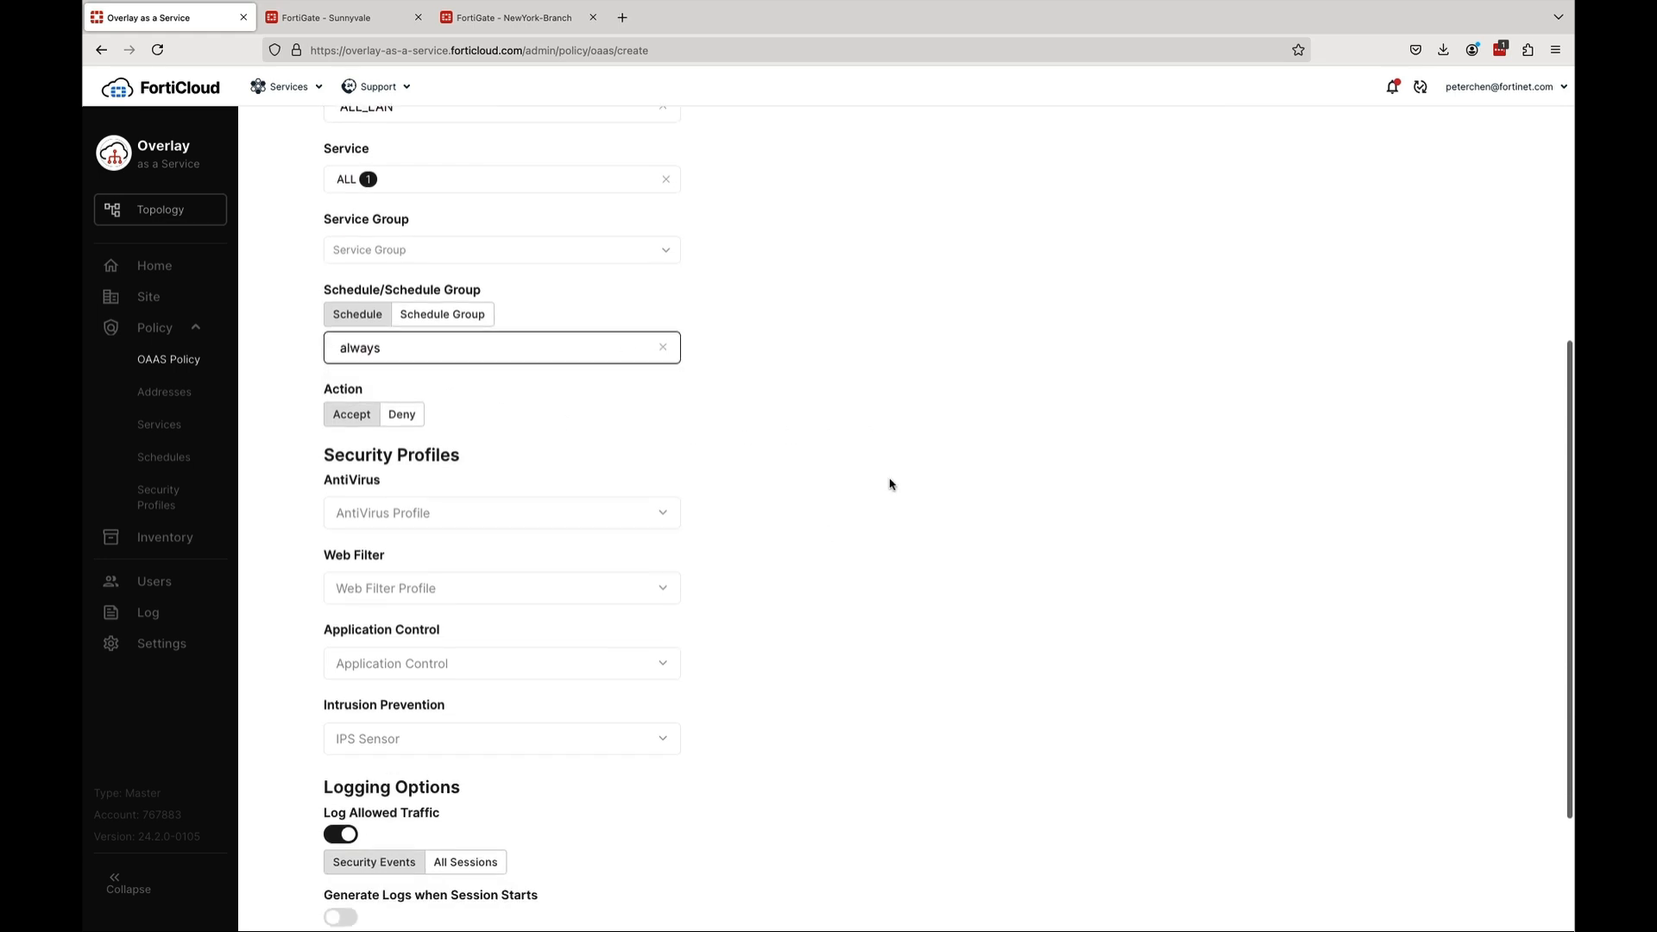
scroll(1102, 635, "down", 3)
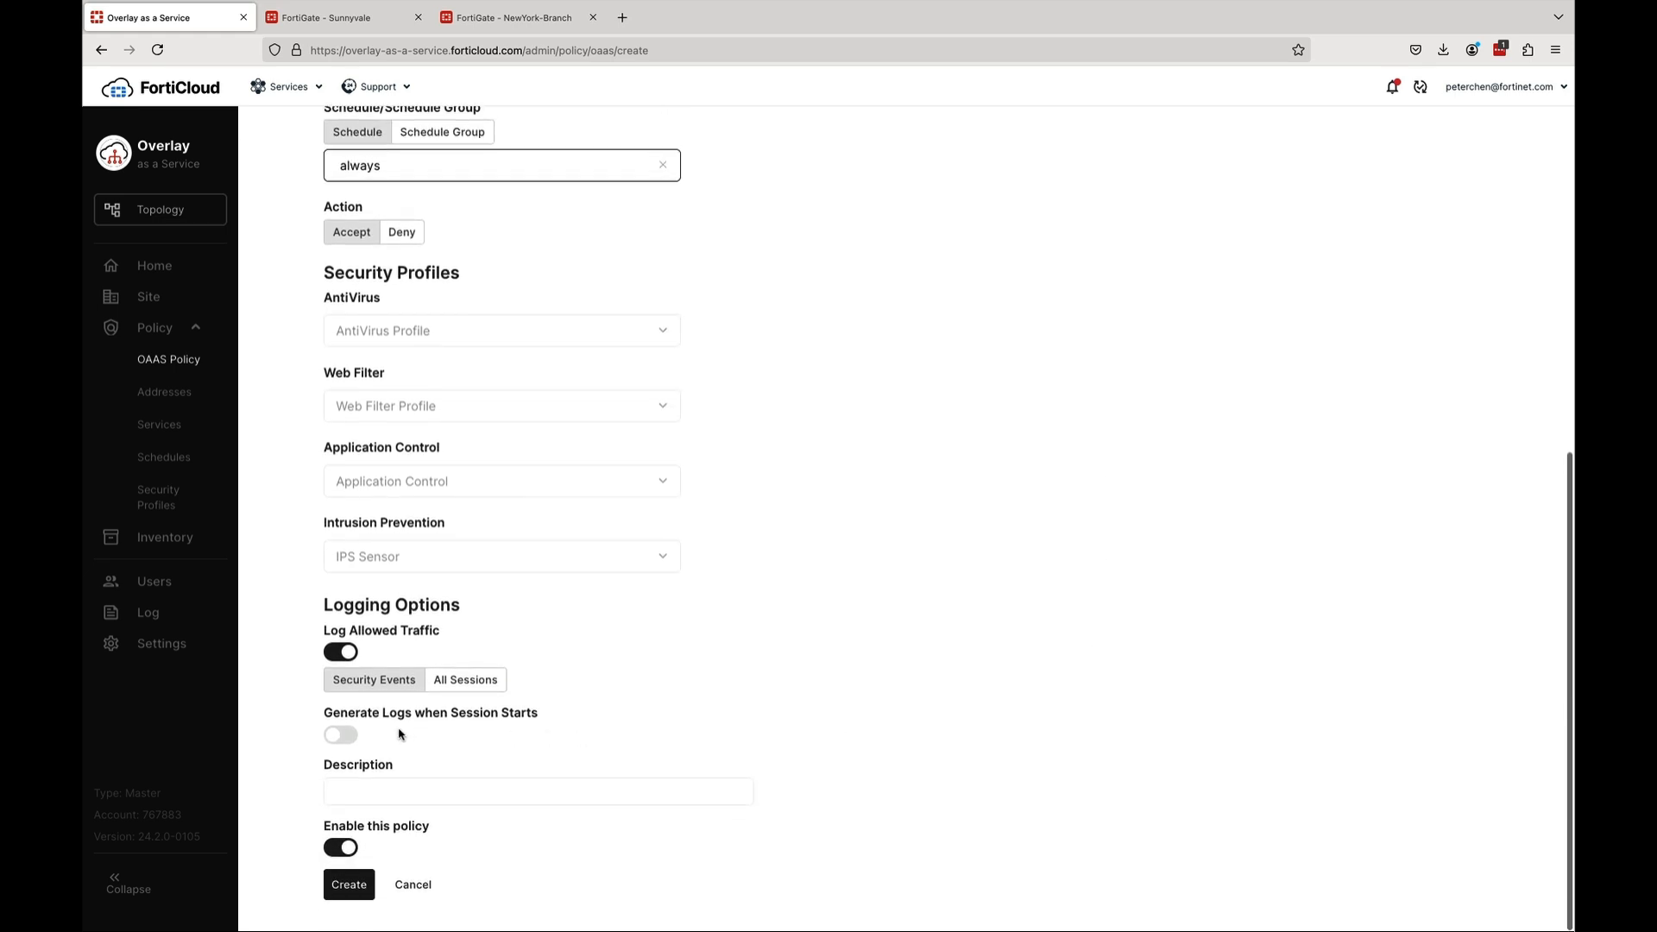
left_click(353, 889)
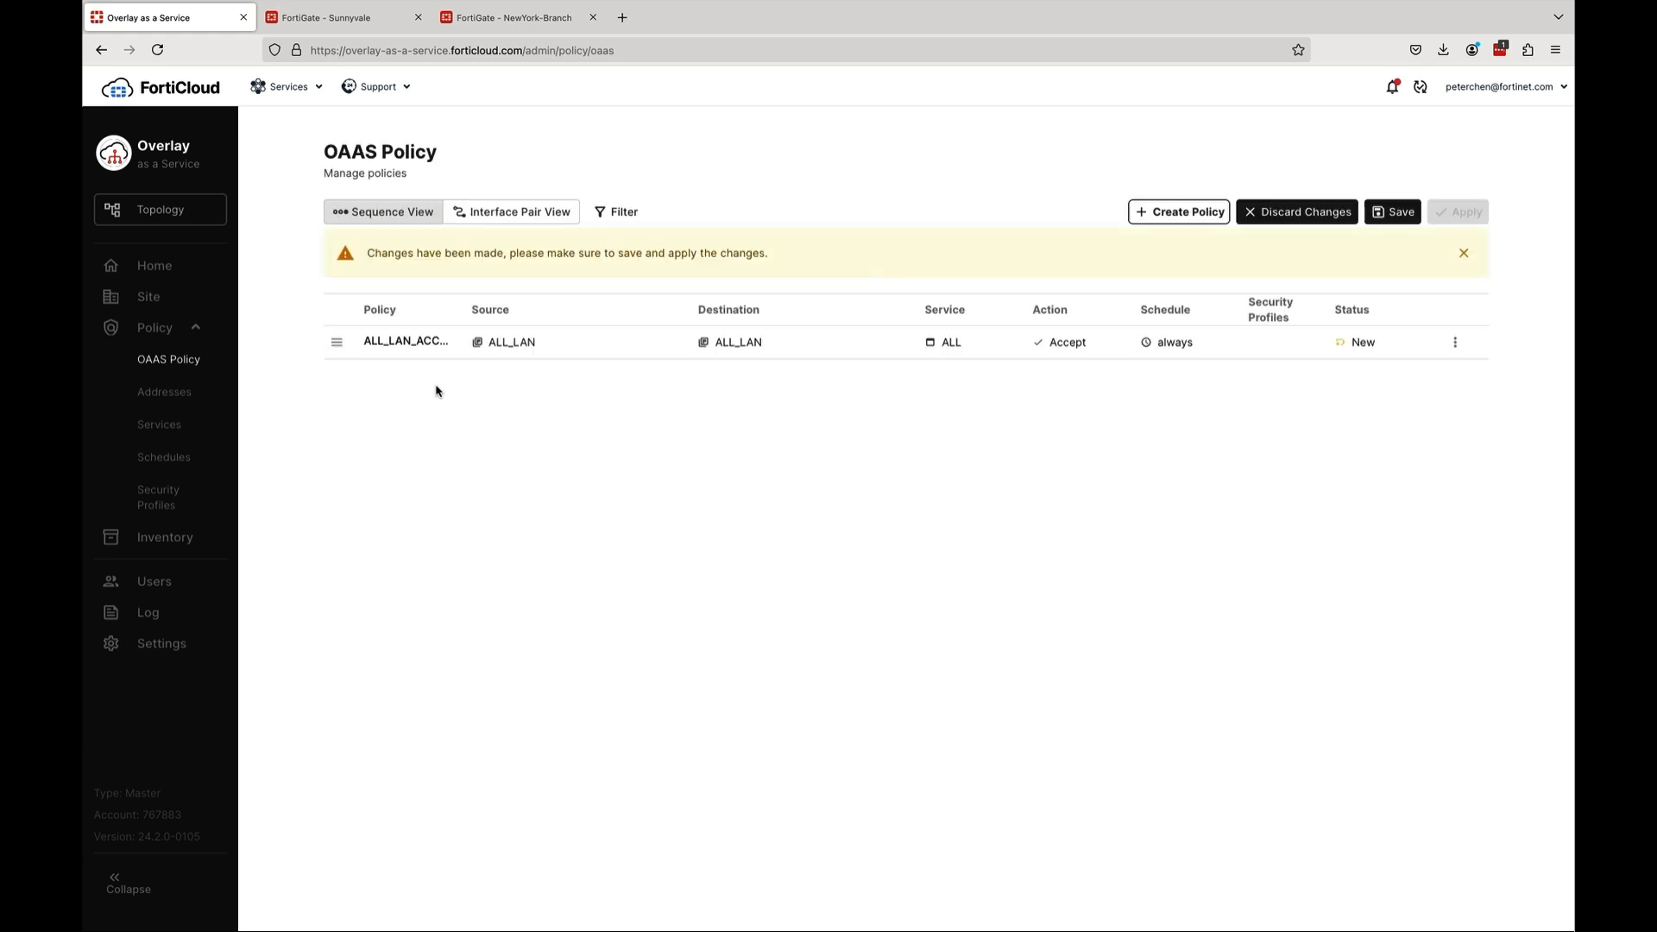
Save the OAAS policy changes and apply them to the site devices, checking the task status
left_click(1399, 216)
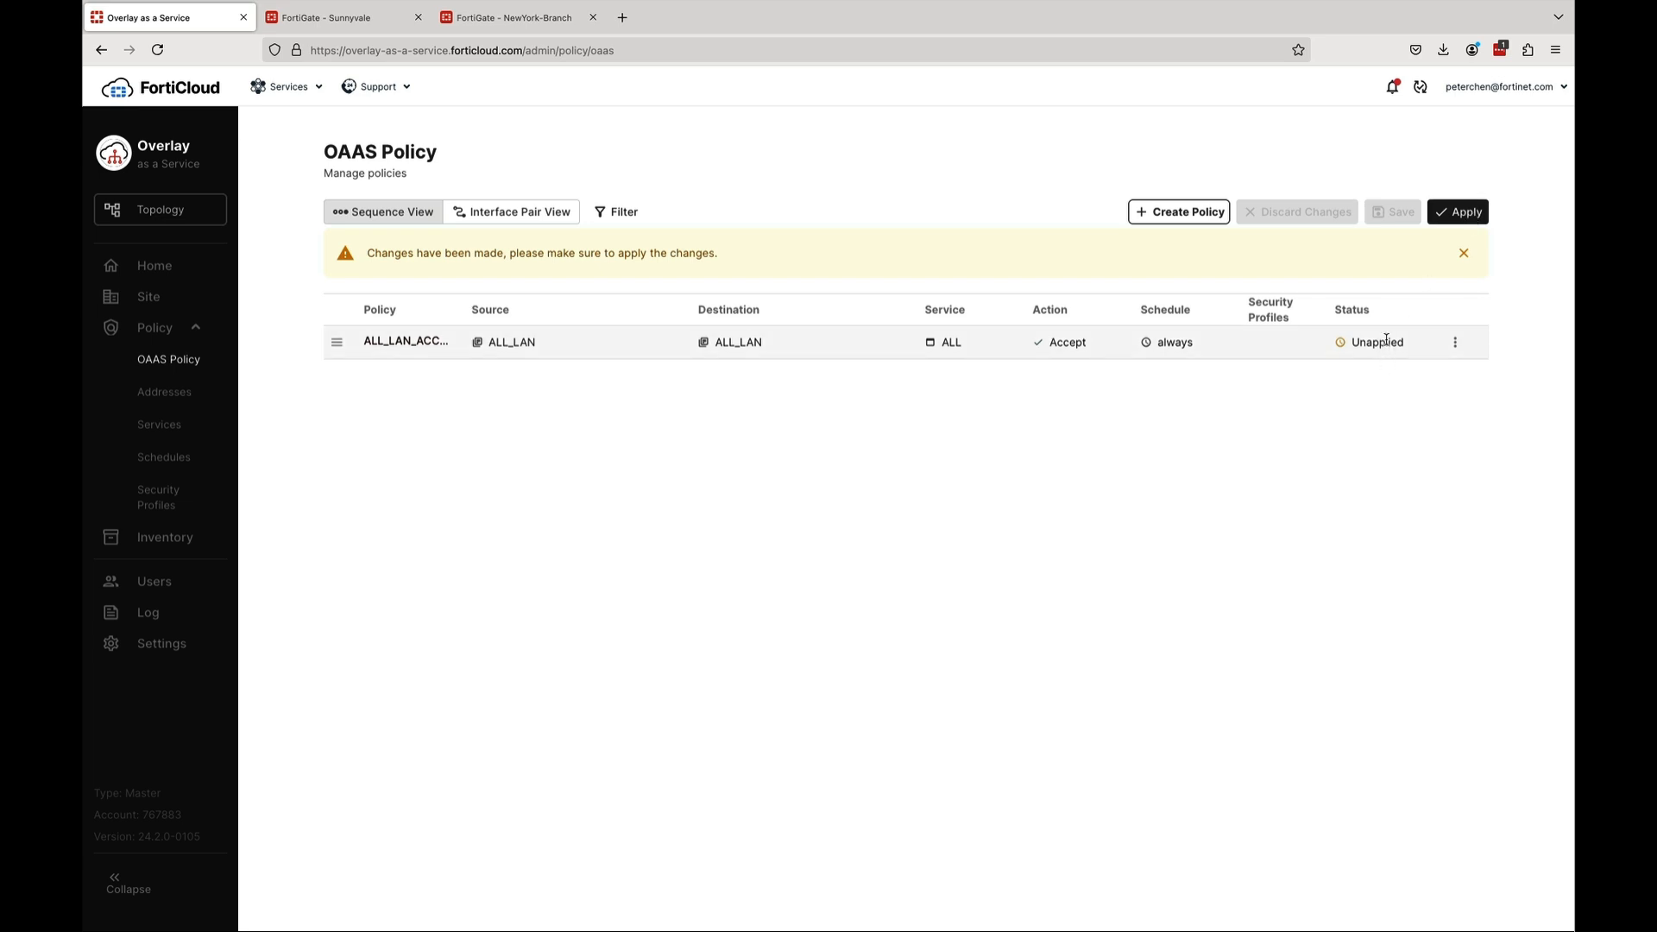
left_click(1464, 221)
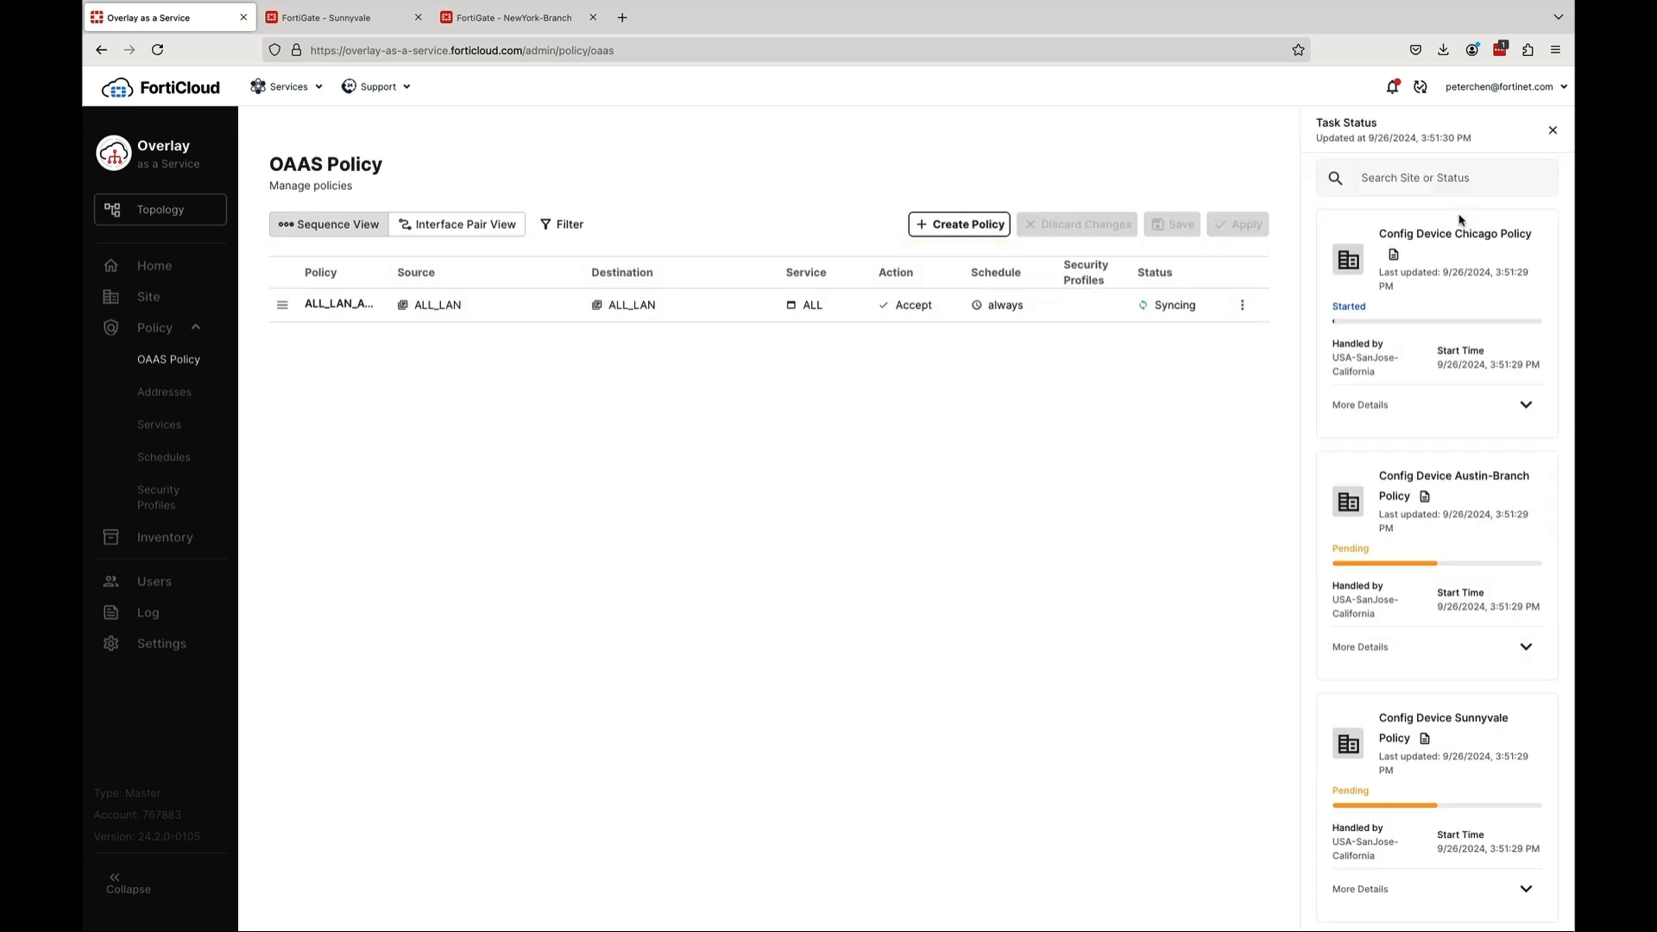
scroll(1468, 492, "down", 3)
scroll(1471, 498, "up", 3)
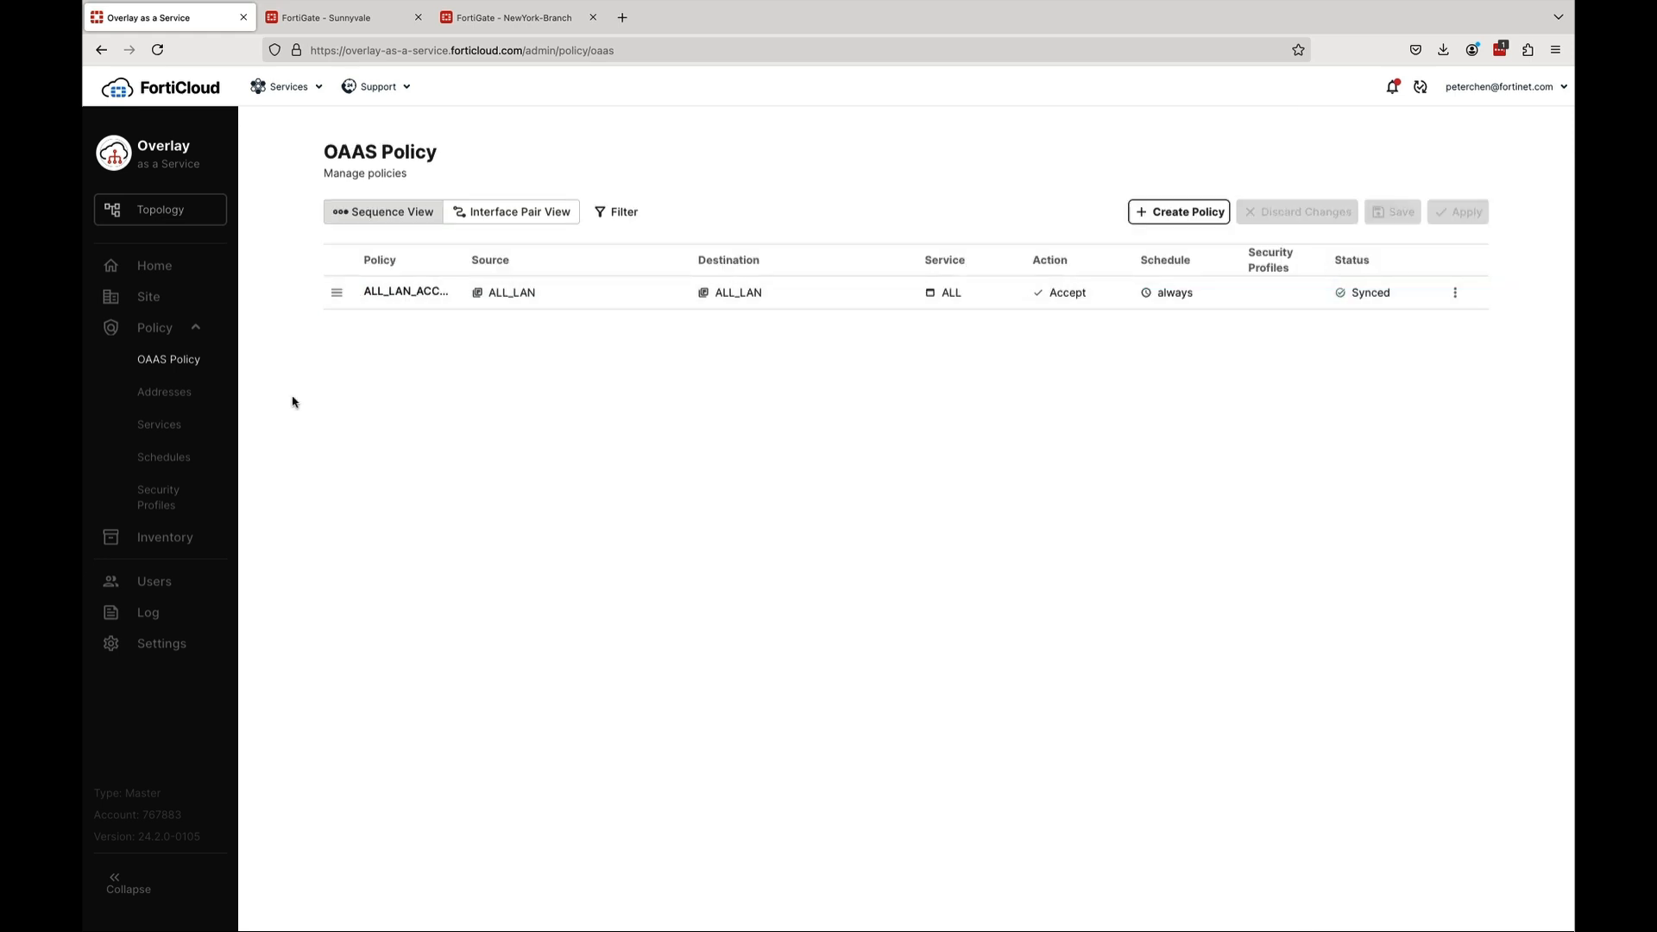
Switch to the Sunnyvale FortiGate and examine its firewall policies between oaas_overlay and port3 in both directions
left_click(313, 19)
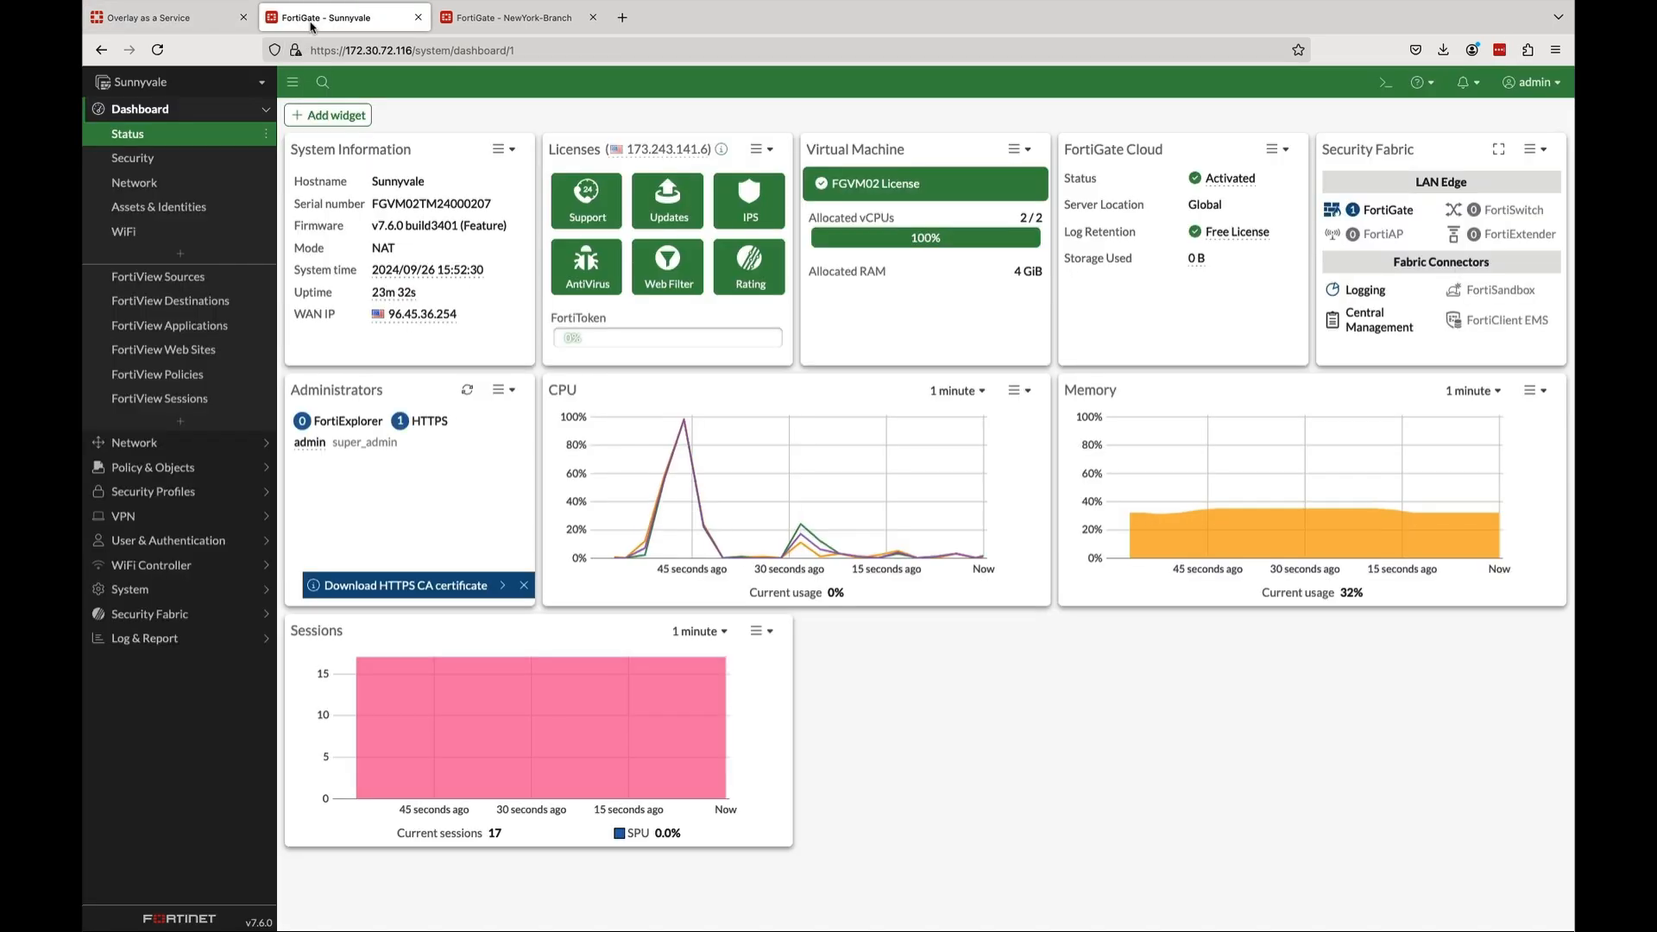
left_click(153, 467)
left_click(147, 184)
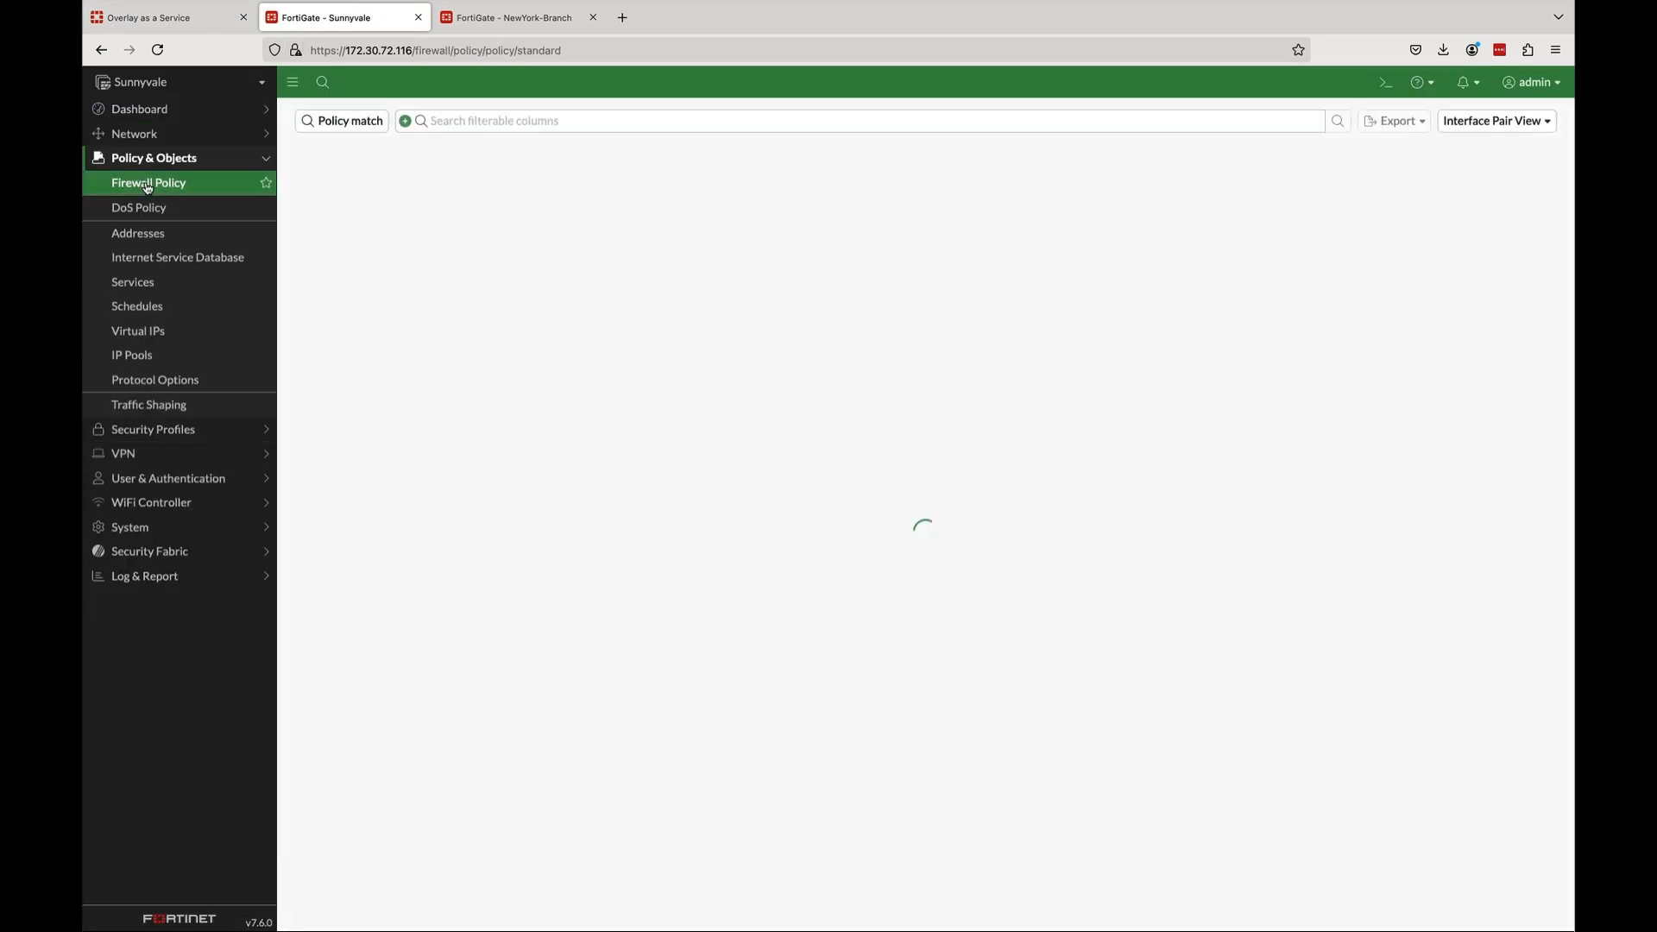
left_click(302, 230)
left_click(302, 343)
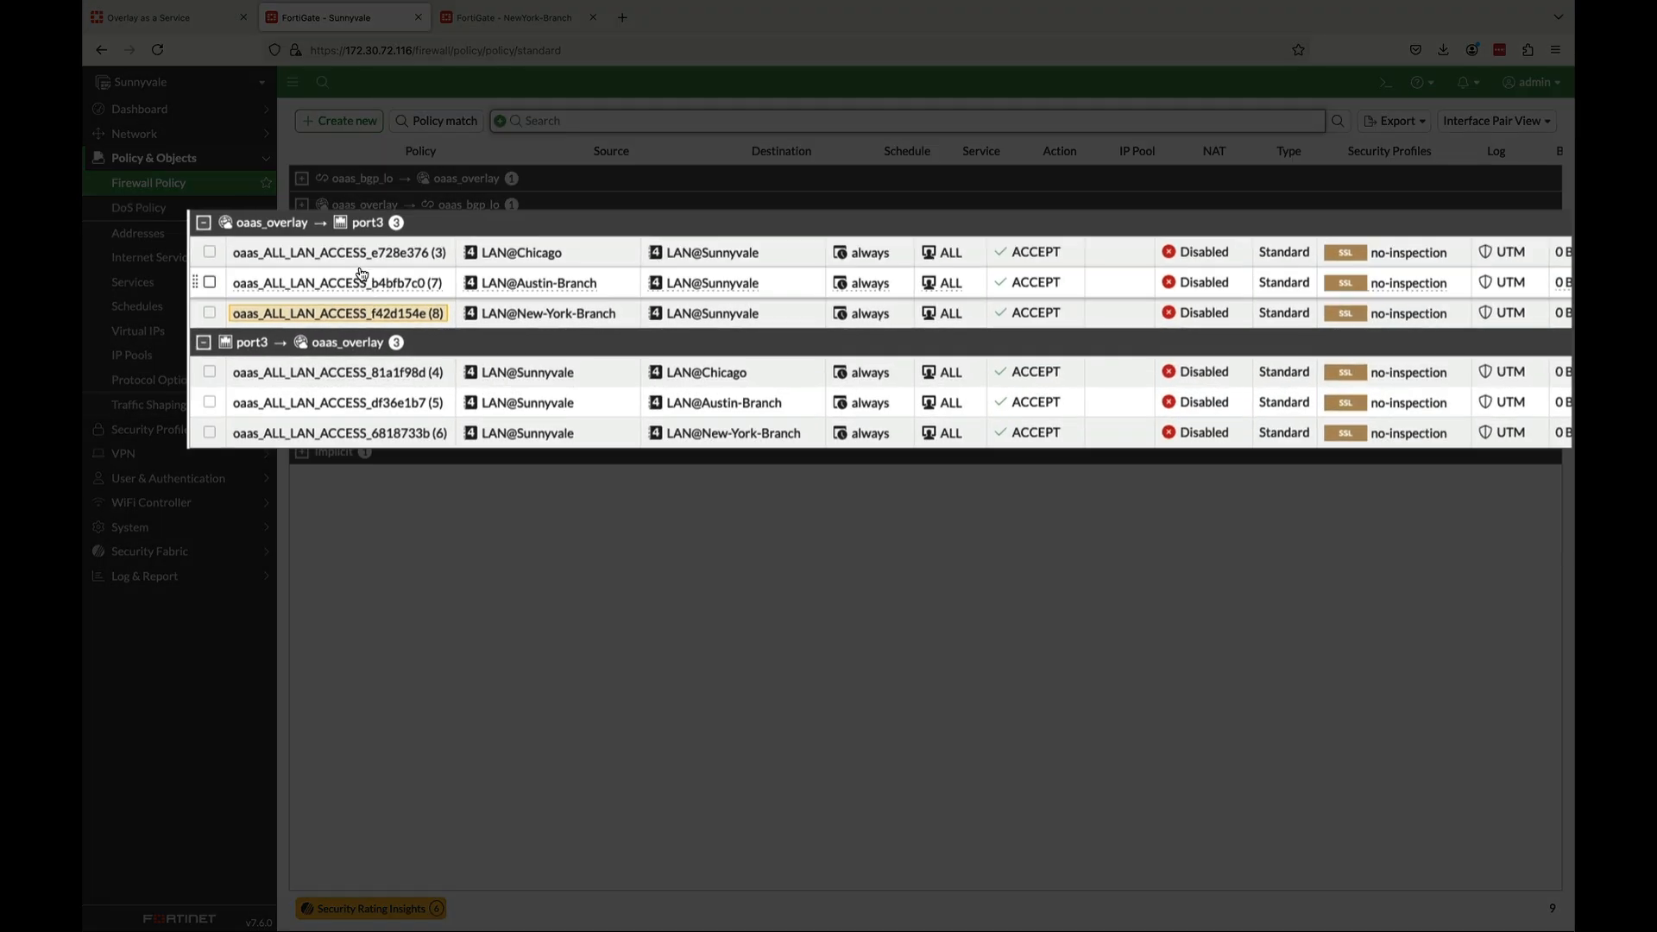
mouse_move(345, 257)
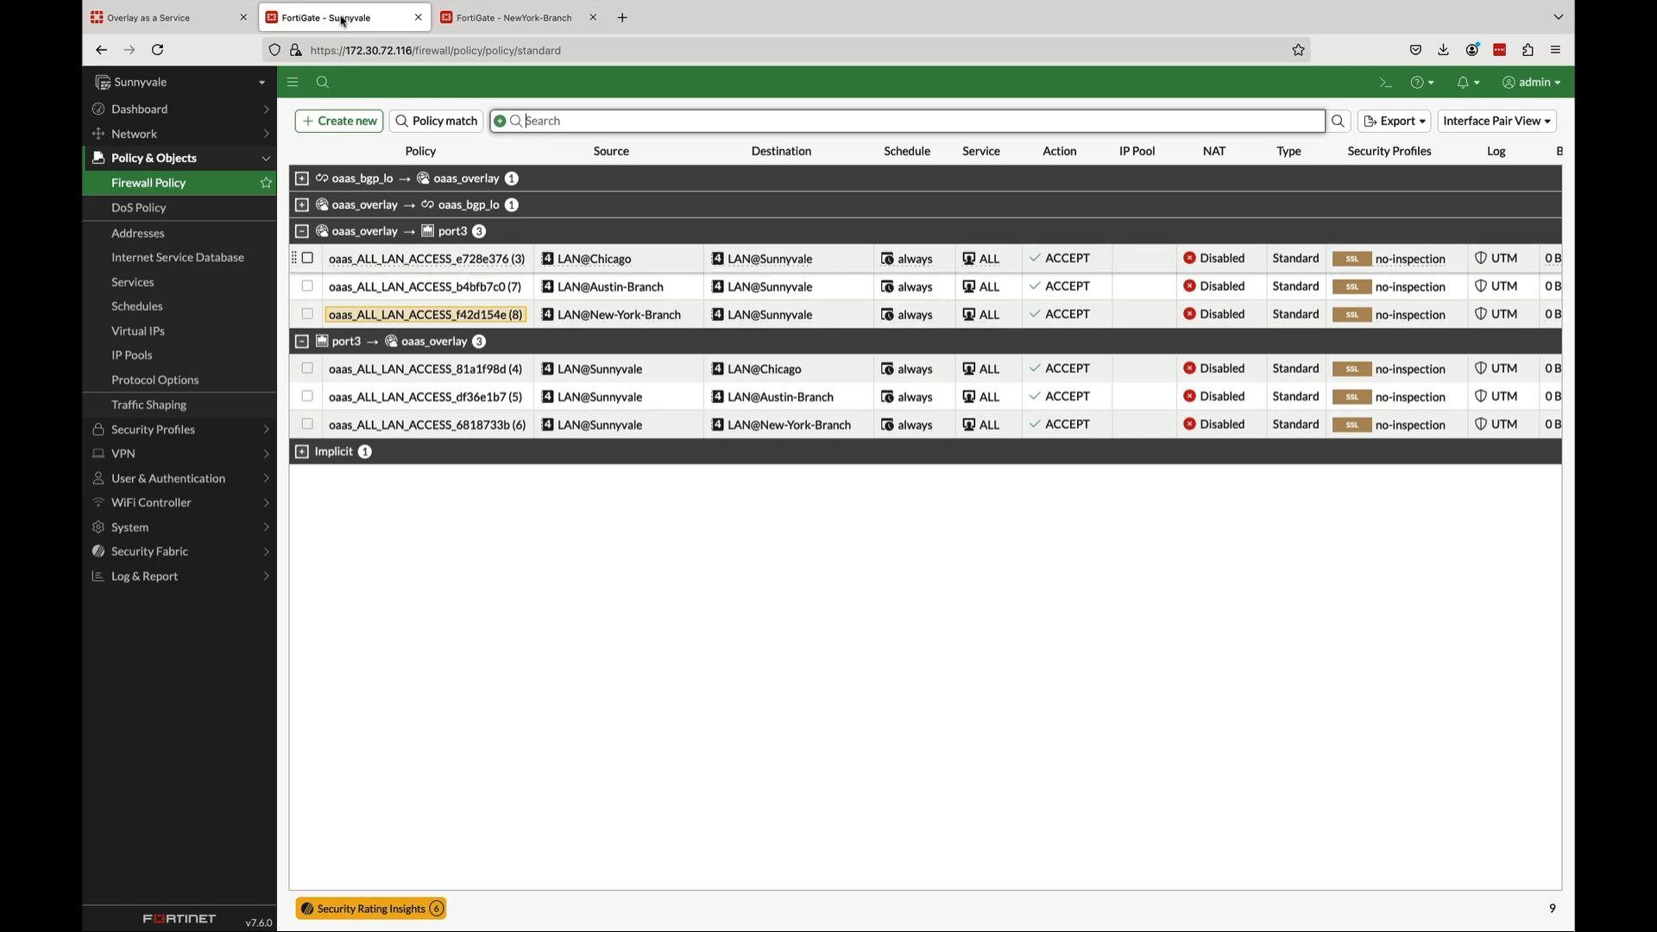
Switch to the NewYork-Branch FortiGate and examine its firewall policies between oaas_overlay and port3 in both directions
left_click(509, 21)
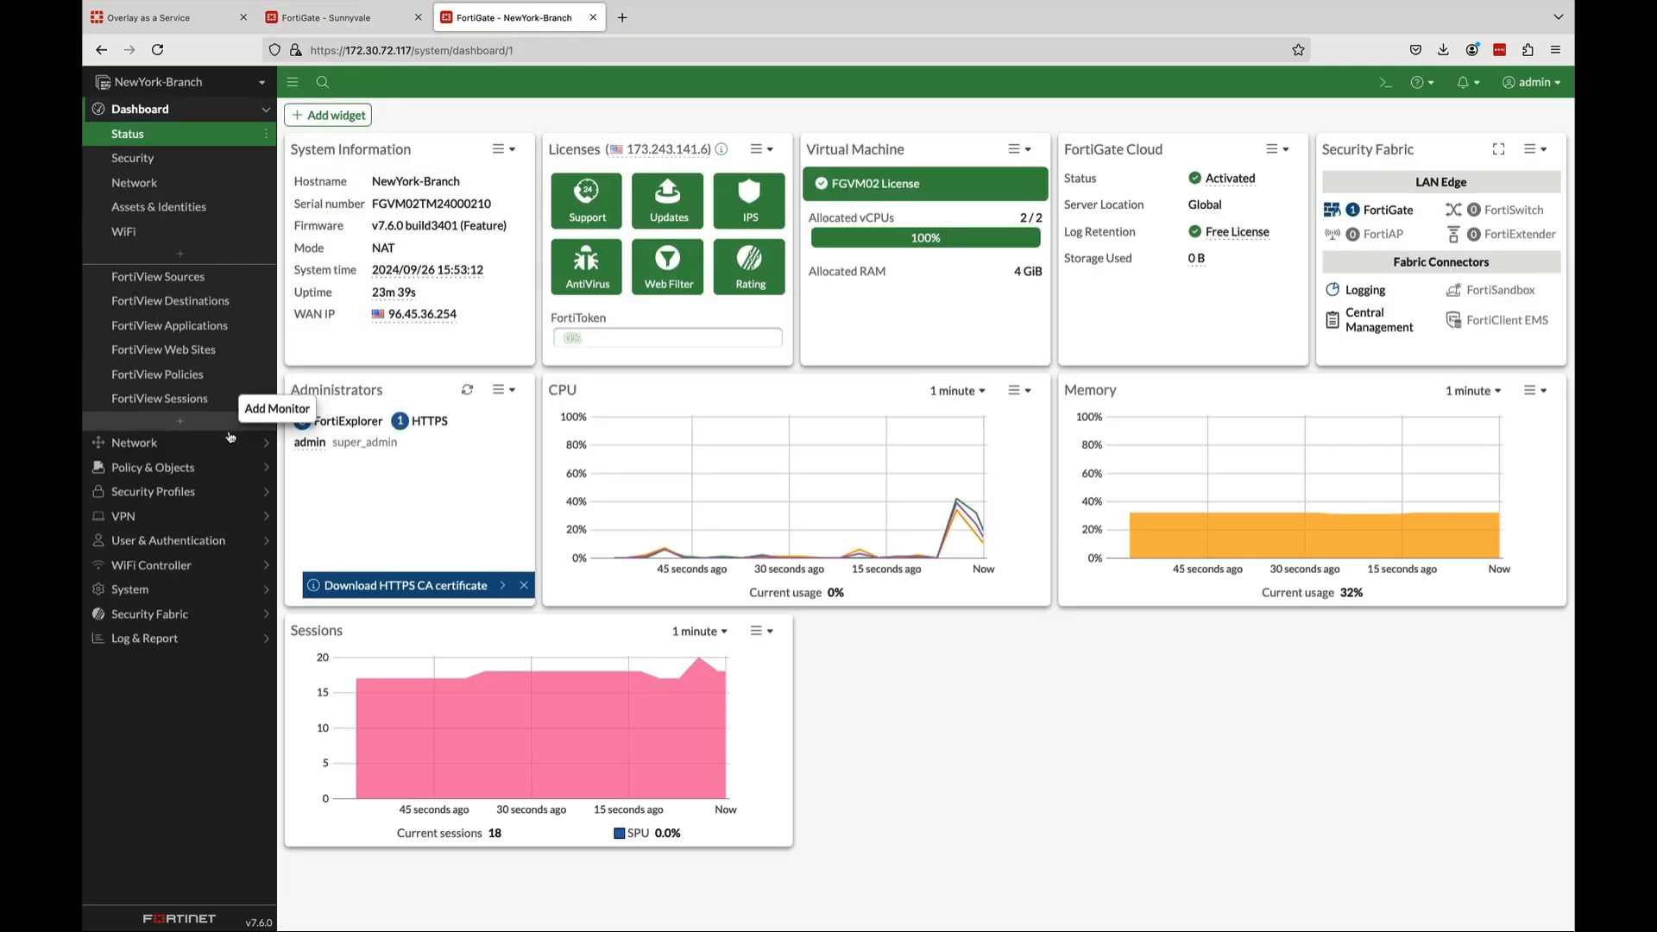
left_click(186, 469)
left_click(128, 185)
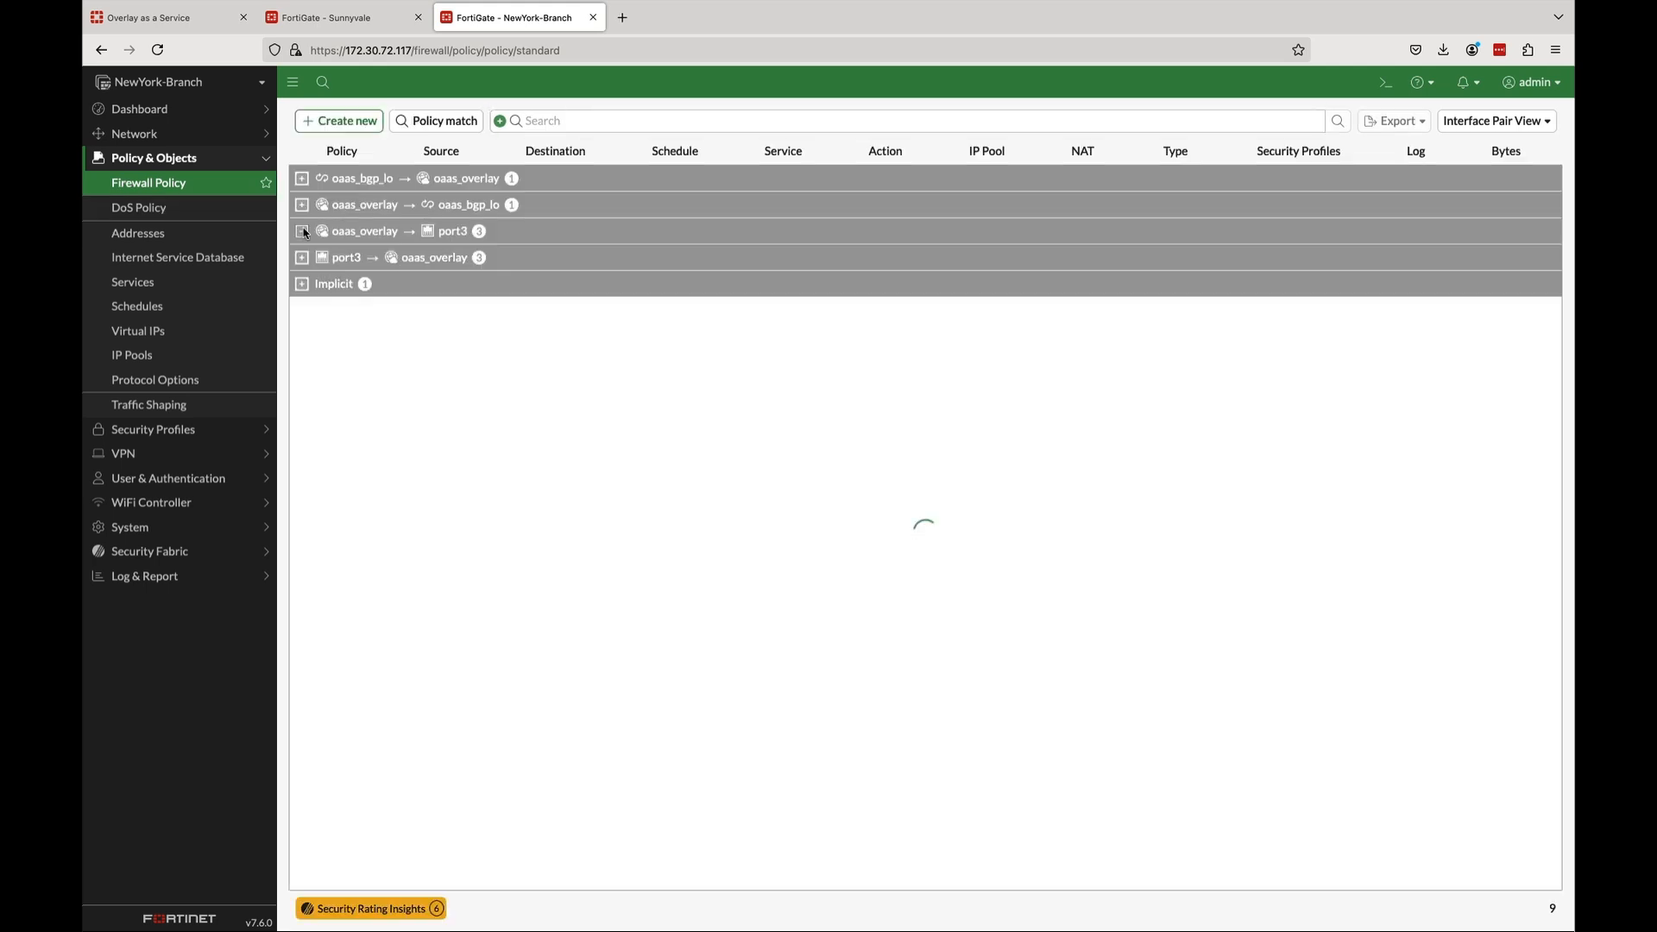
left_click(301, 341)
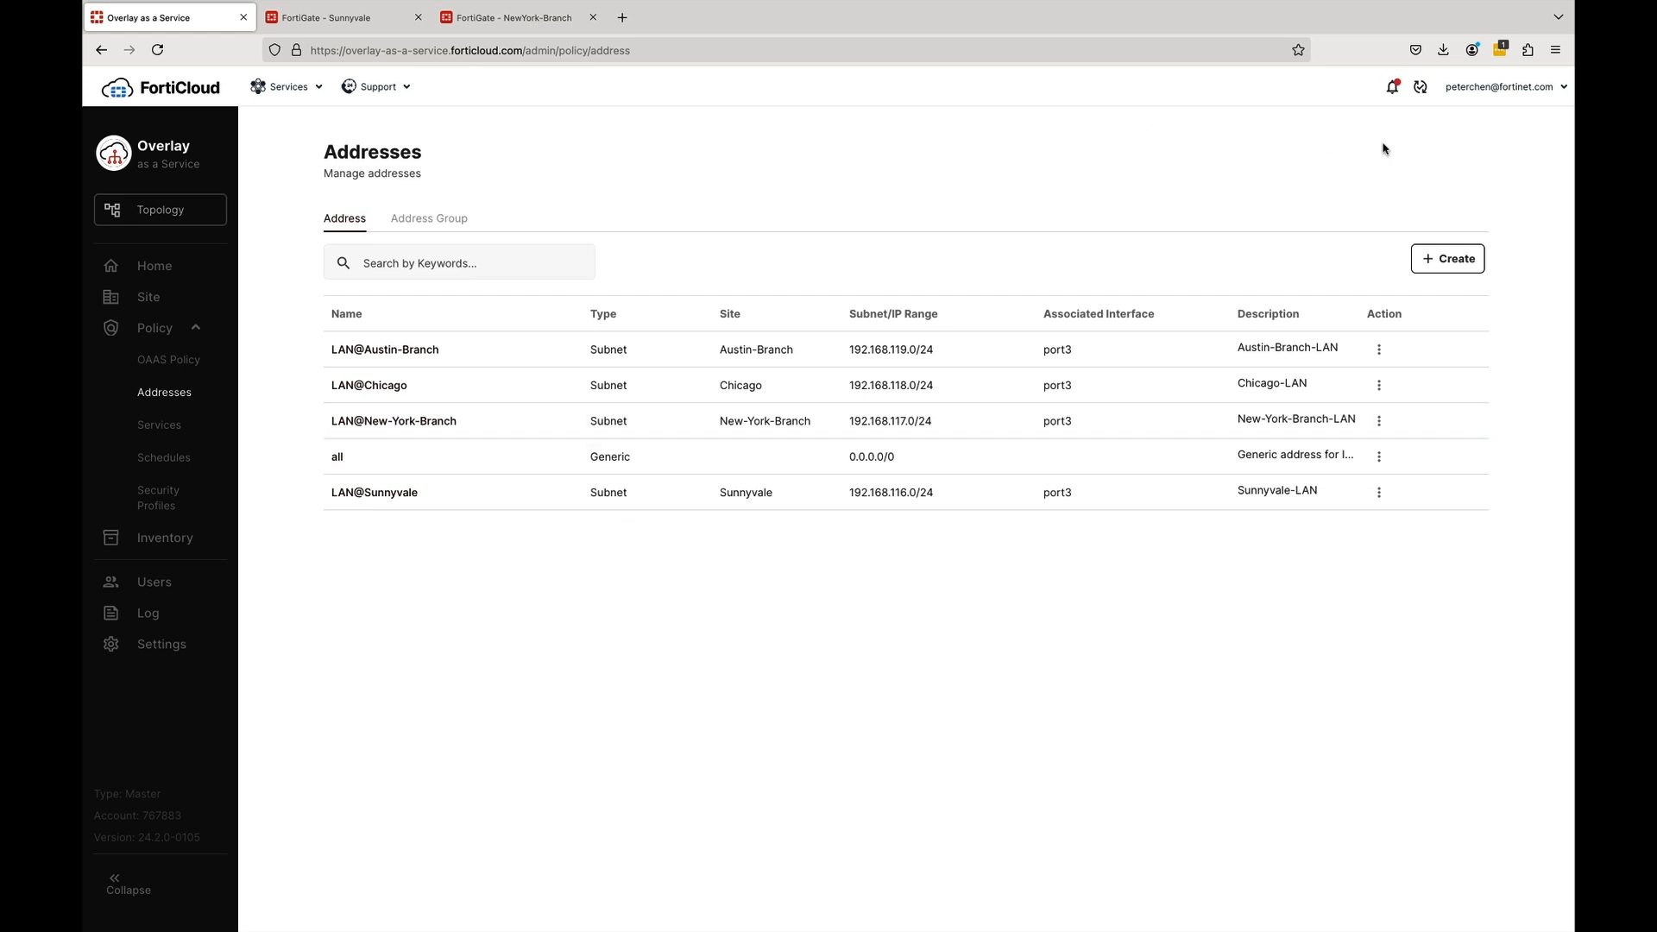
Start a new address named DC_WEB_SERVER of type IP Range for the Sunnyvale site on interface LAN port3 192.168.116.0/24
left_click(1448, 259)
left_click(351, 276)
type("DC_WEB_SERVER")
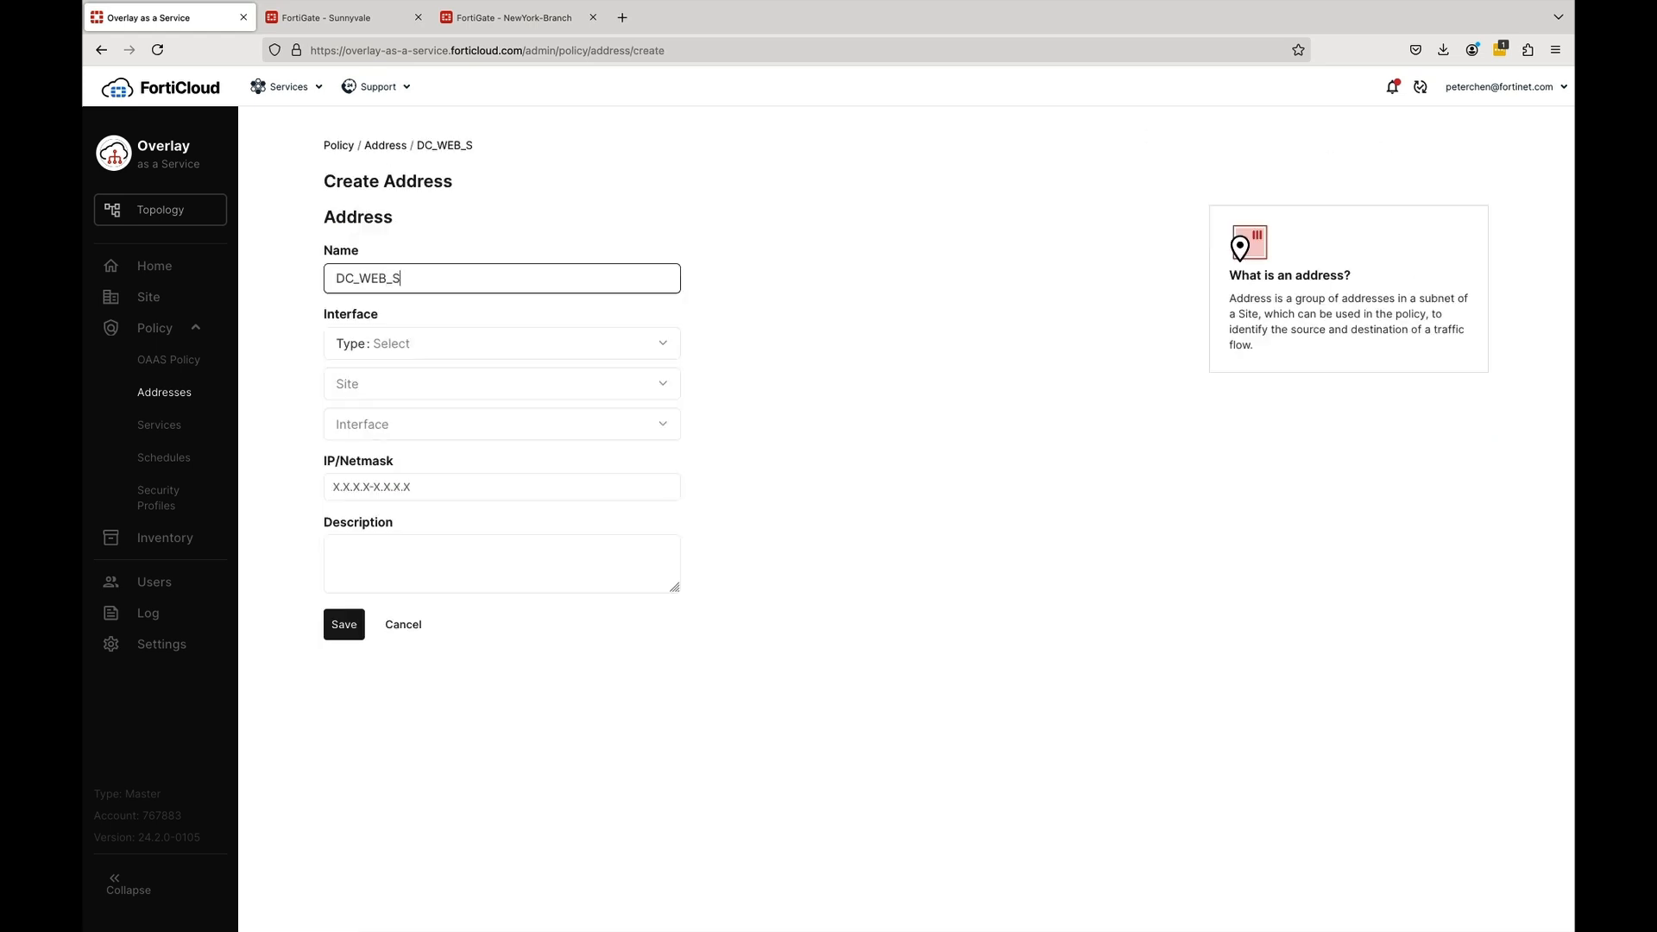
left_click(371, 343)
left_click(364, 433)
left_click(395, 384)
left_click(380, 423)
left_click(380, 423)
Set the address range to 192.168.116.5-192.168.116.5 with the description DC Web Server and save the address
left_click(399, 479)
type("192")
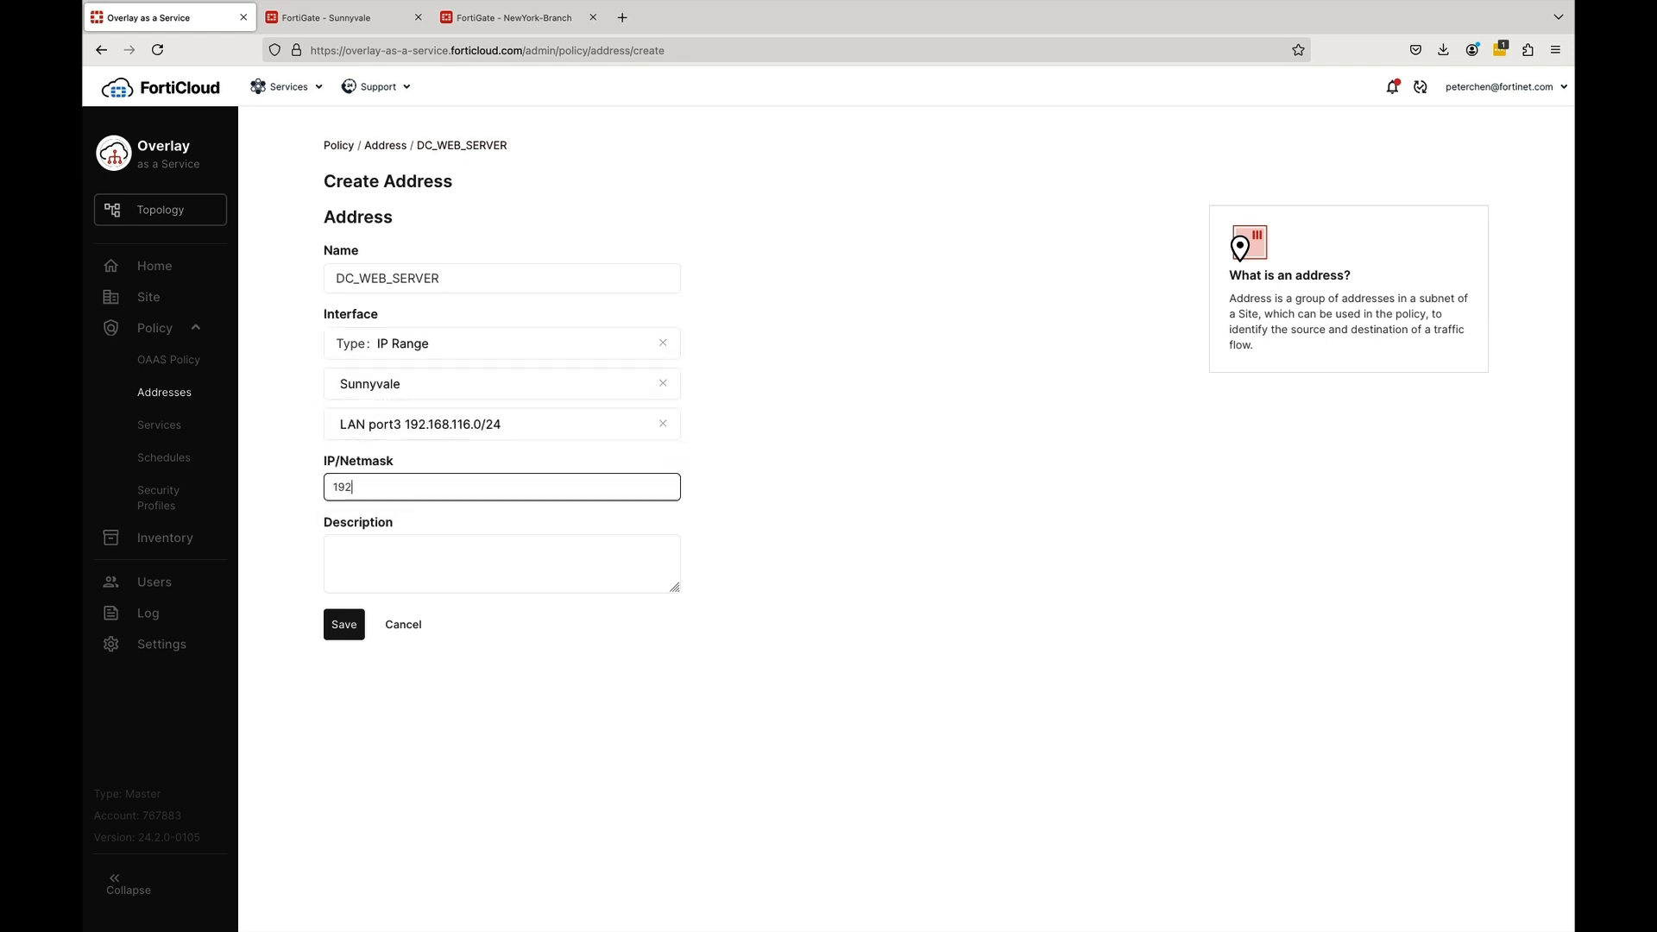
type(".168.116.5-192.168.116.5")
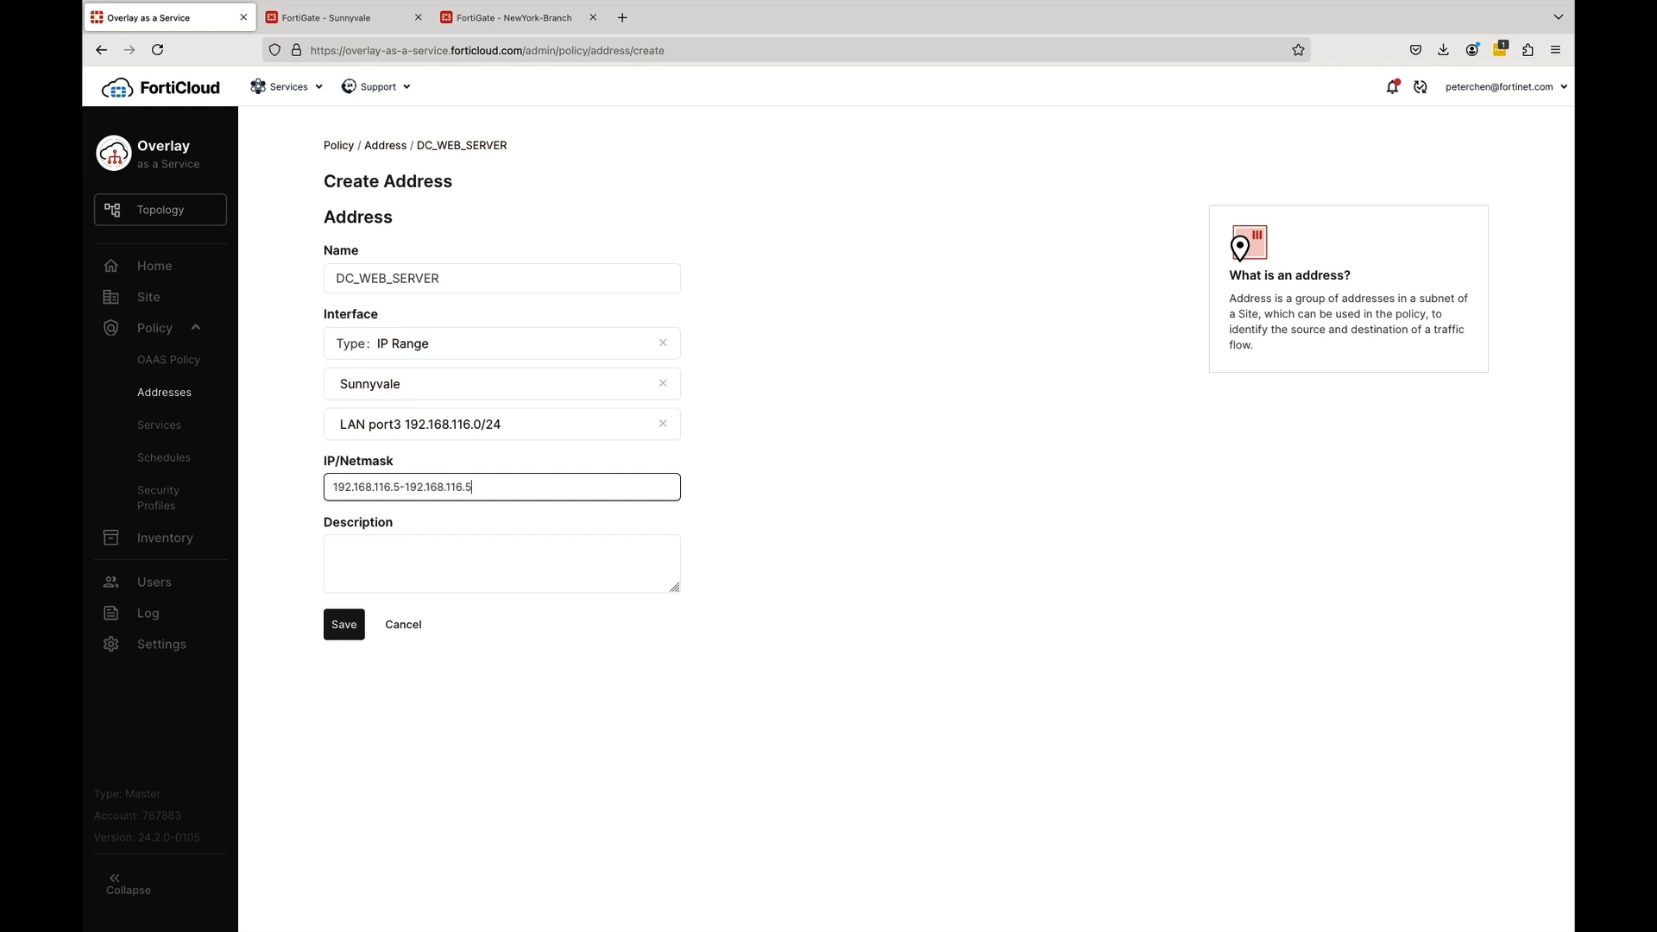
left_click(432, 562)
type("DC Web Server")
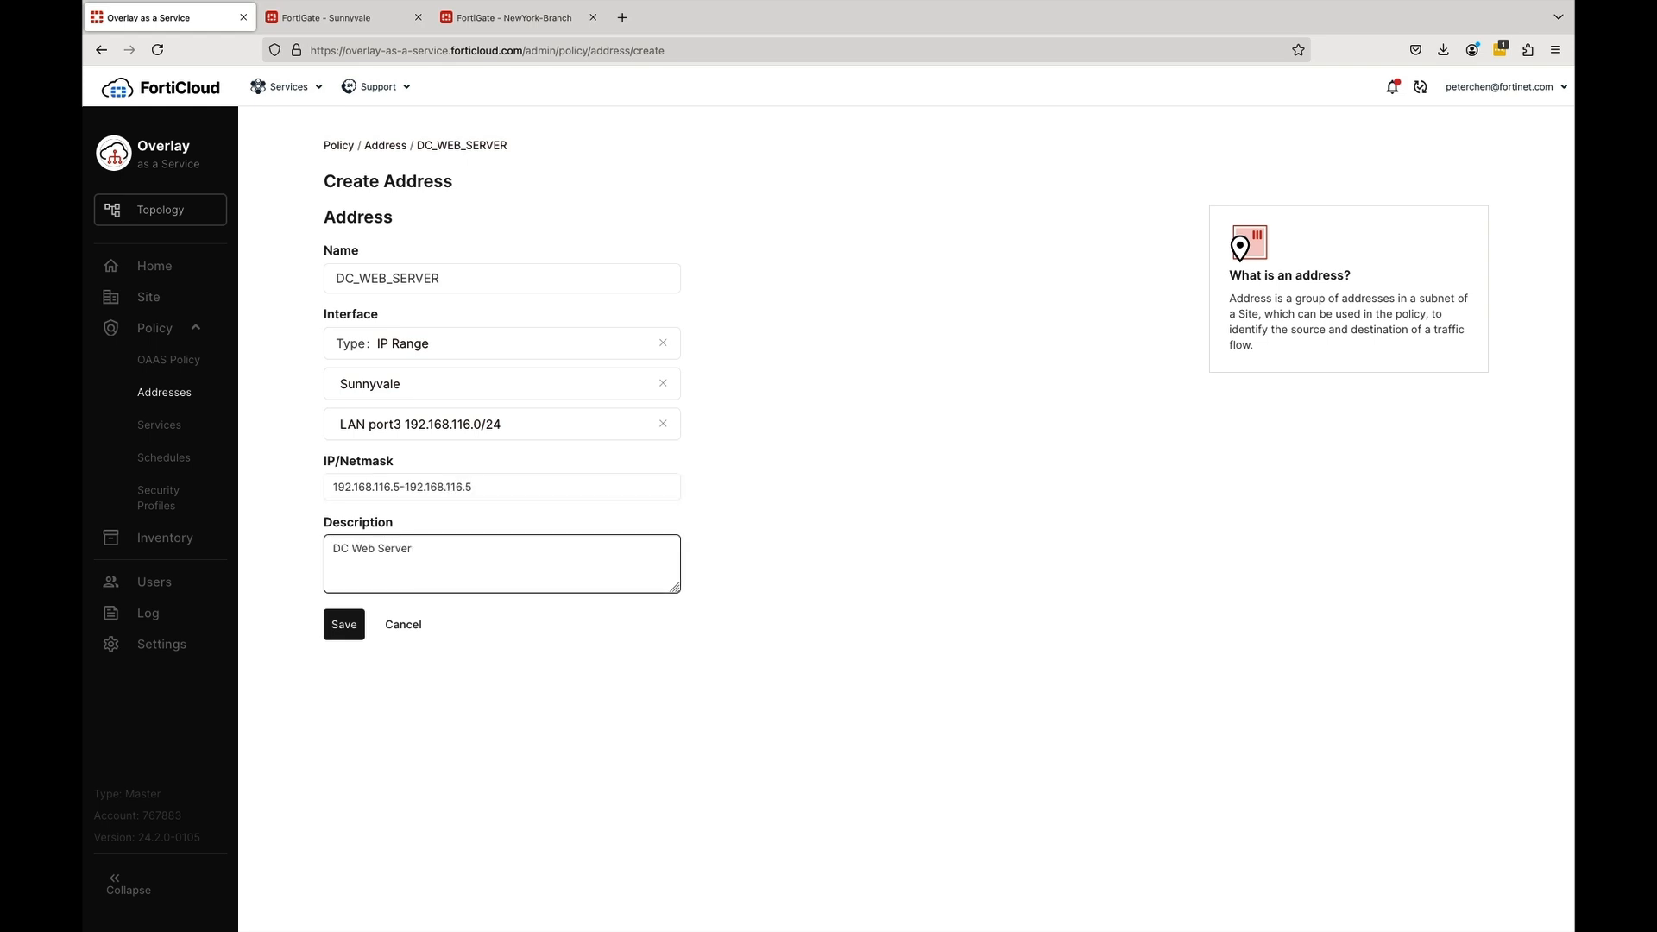
left_click(345, 624)
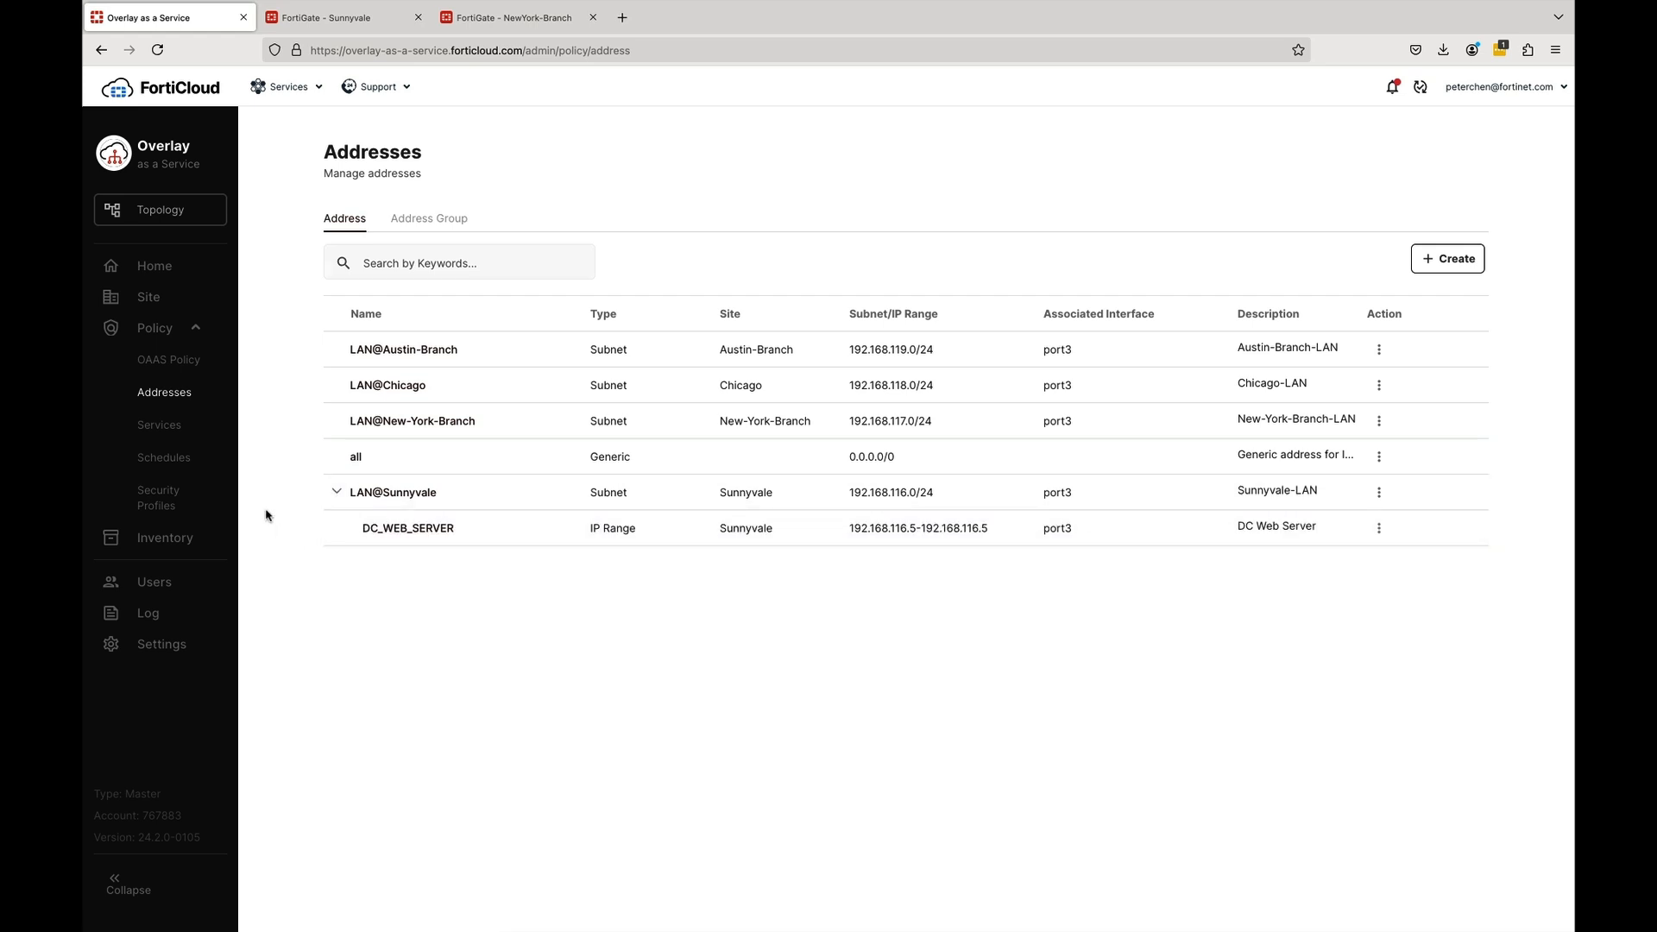
Start a new OAAS policy named ALL_SITE_DC_SERVER with the address group ALL_LAN as its source
left_click(180, 359)
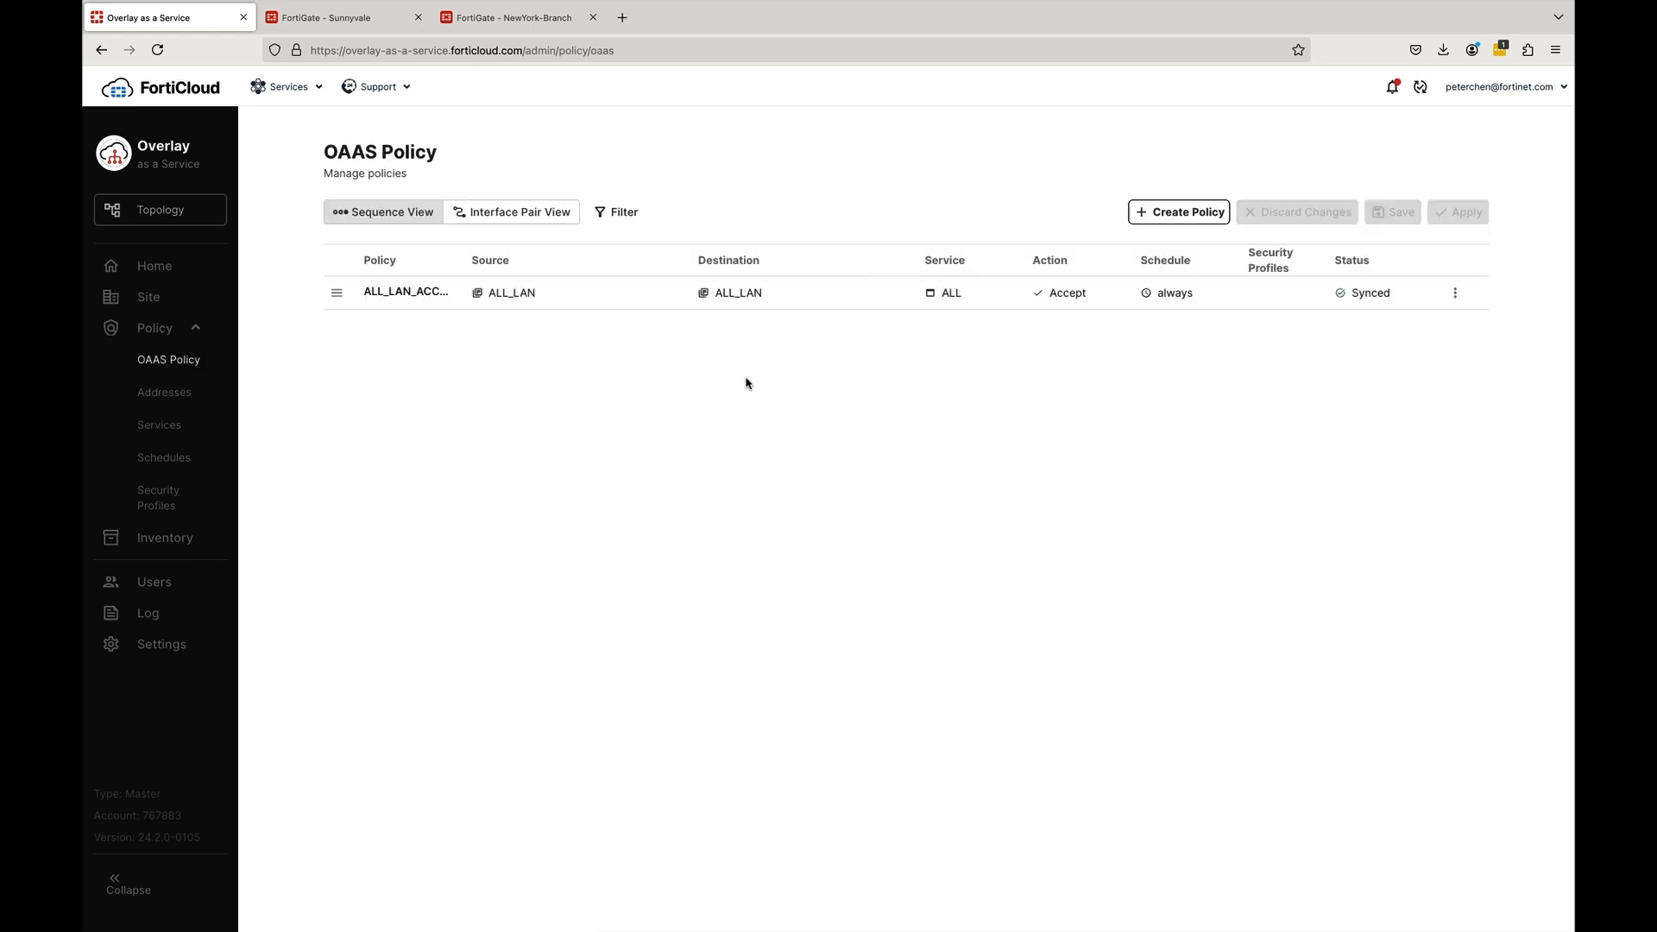
left_click(1178, 212)
left_click(483, 294)
type("ALL_SITE_DC_SERVER")
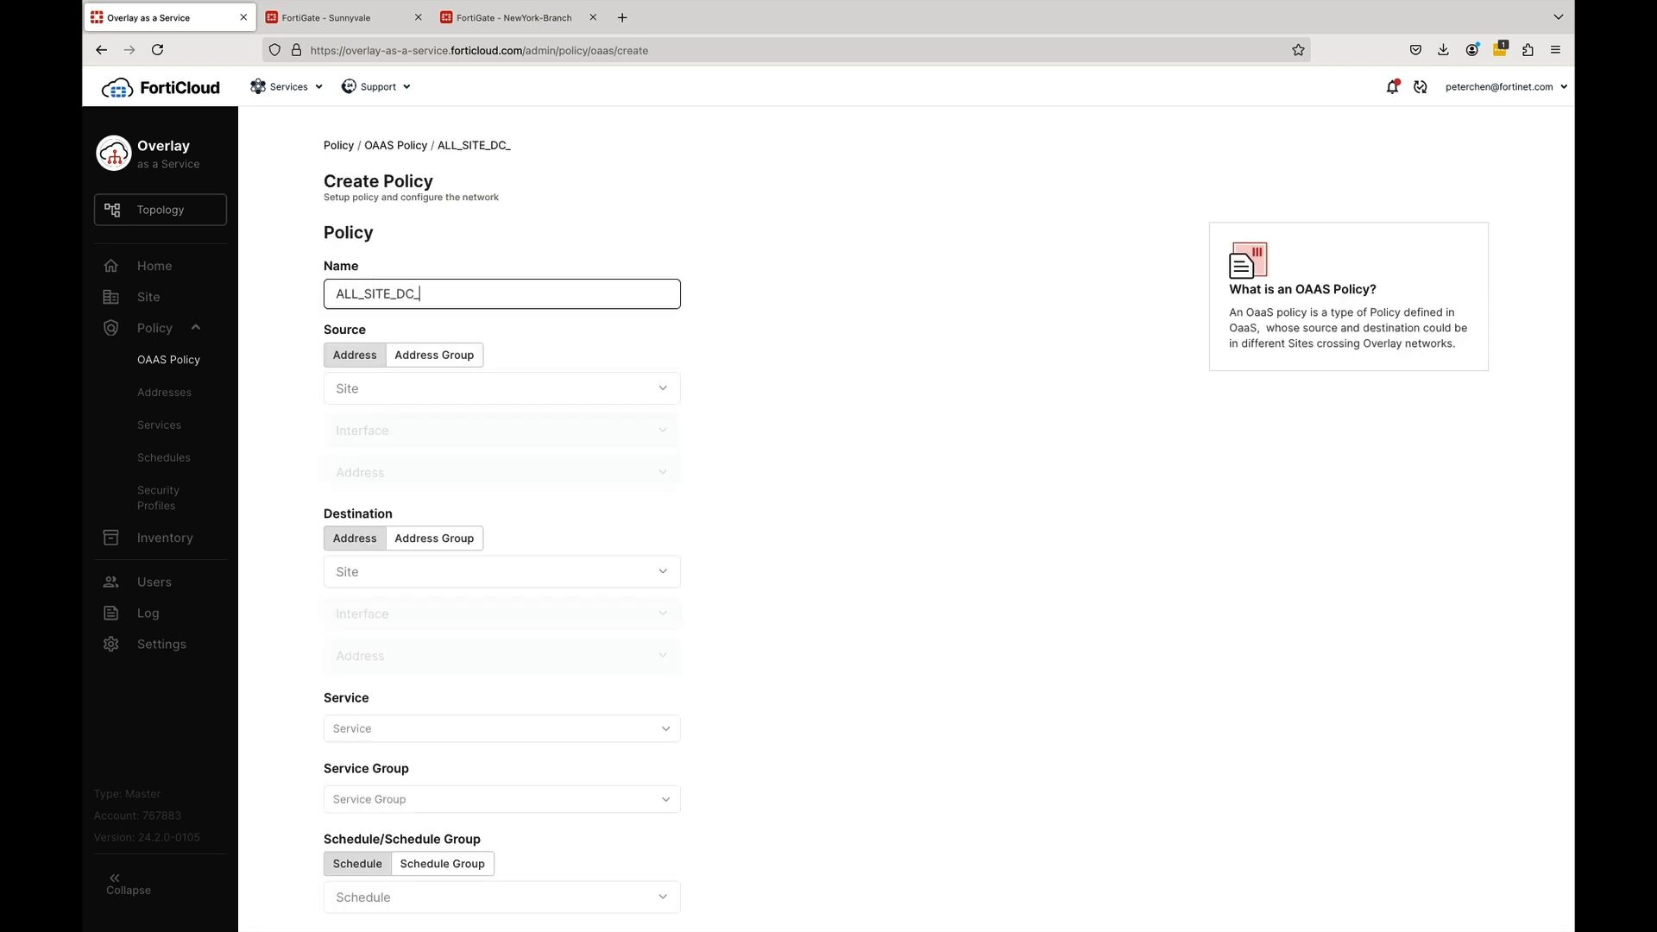
left_click(428, 355)
left_click(393, 389)
left_click(391, 429)
Set the policy destination to the DC_WEB_SERVER address at the Sunnyvale site on LAN port3 192.168.116.0/24
left_click(382, 490)
left_click(389, 526)
left_click(390, 533)
left_click(380, 595)
left_click(417, 574)
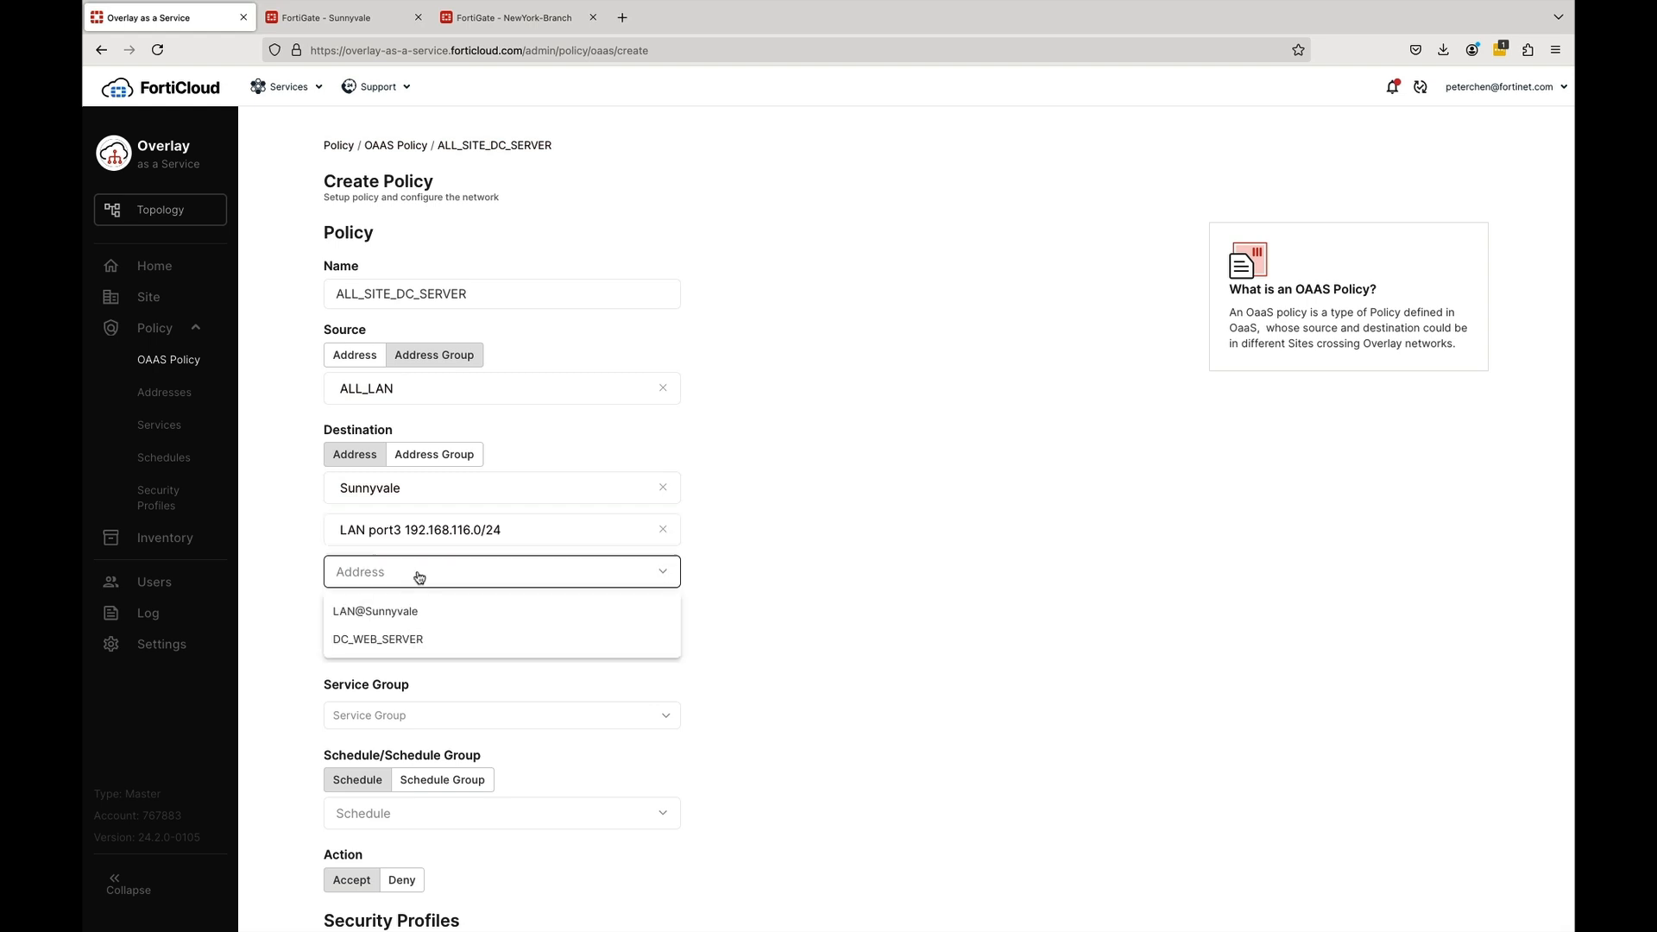
left_click(396, 636)
Set the policy's service to ALL and its schedule to always
scroll(794, 686, "down", 3)
left_click(584, 249)
left_click(337, 337)
left_click(400, 421)
left_click(355, 450)
Assign the default AntiVirus and default Intrusion Prevention profiles, and create the policy
scroll(665, 484, "down", 3)
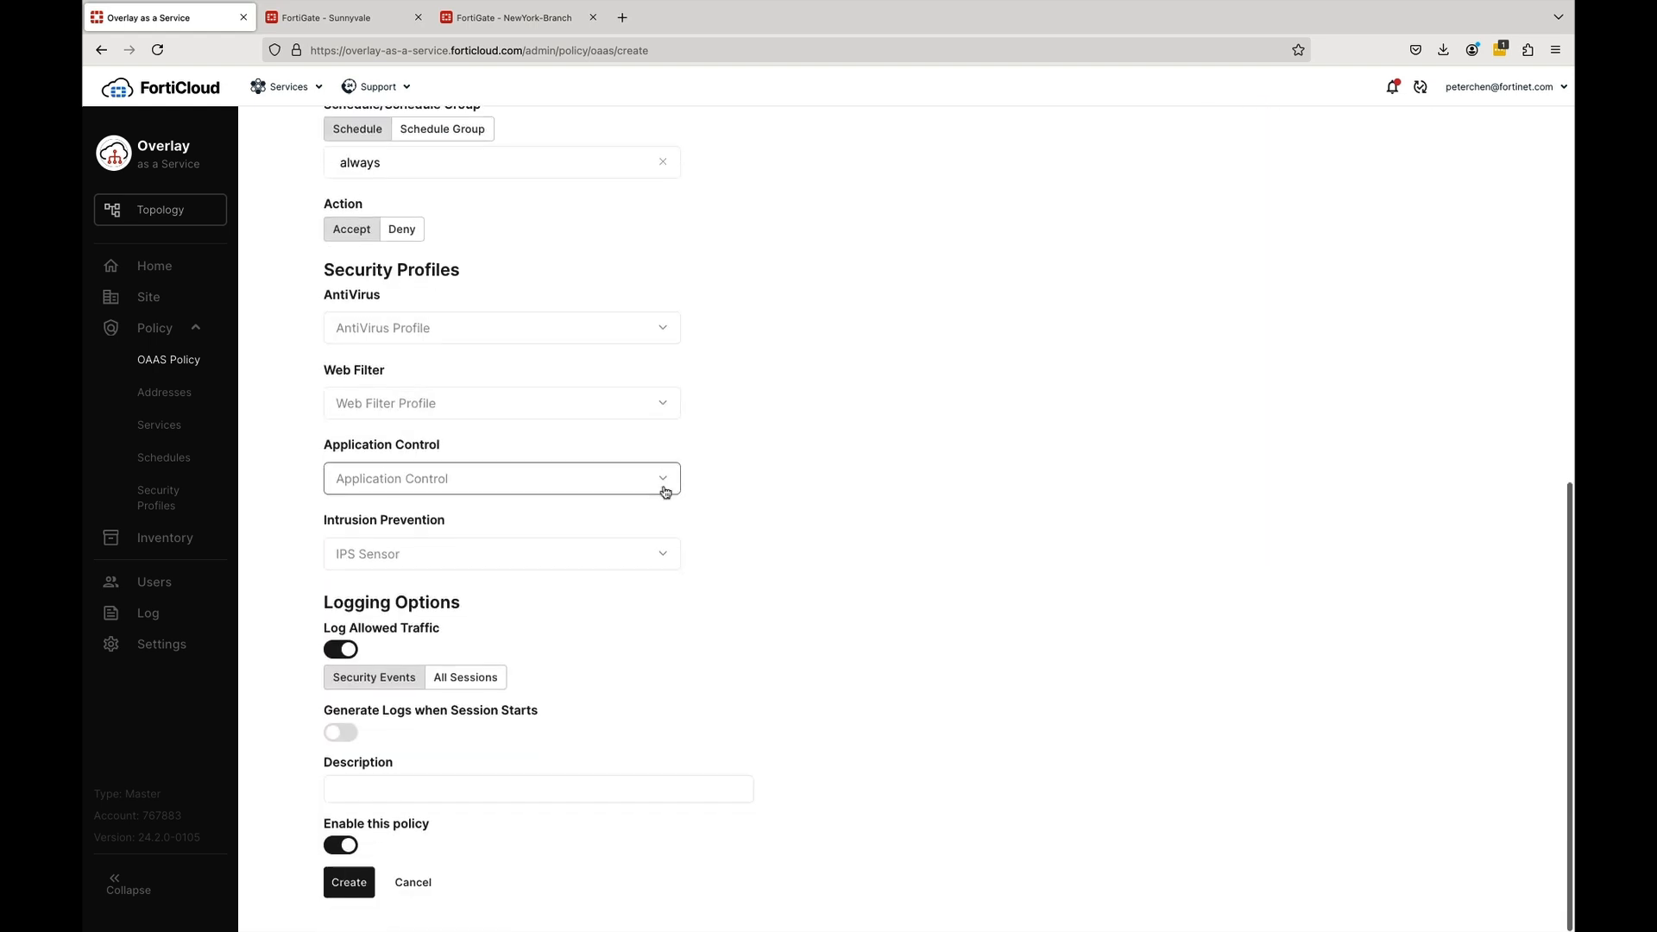
left_click(662, 333)
left_click(596, 371)
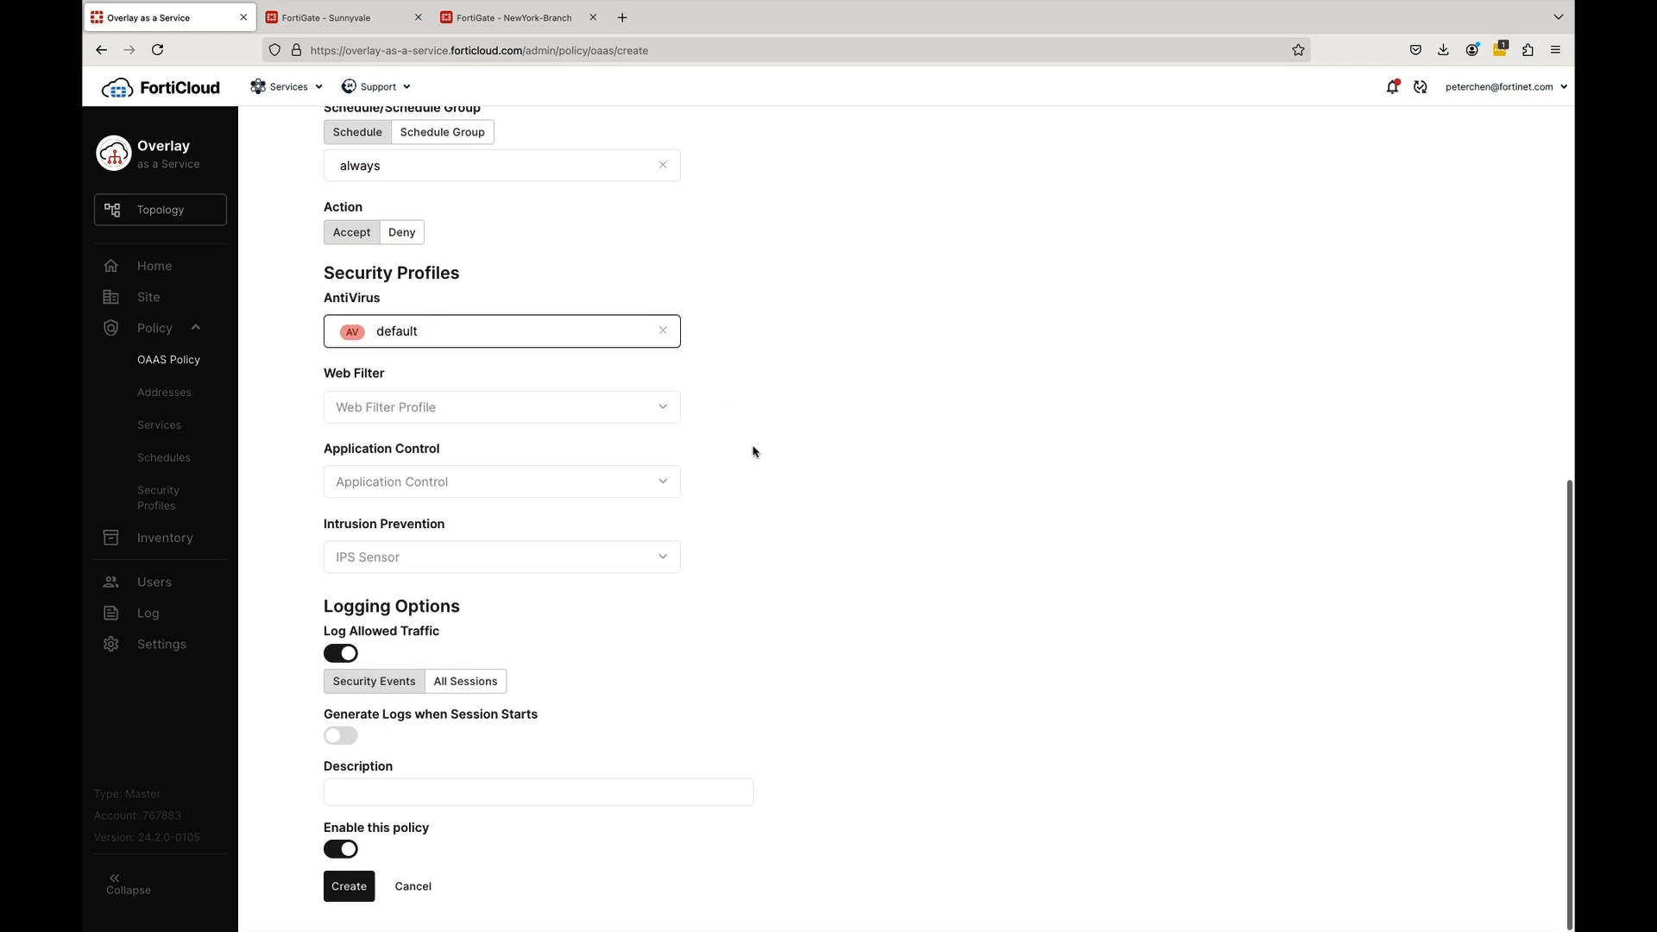
left_click(659, 560)
left_click(552, 653)
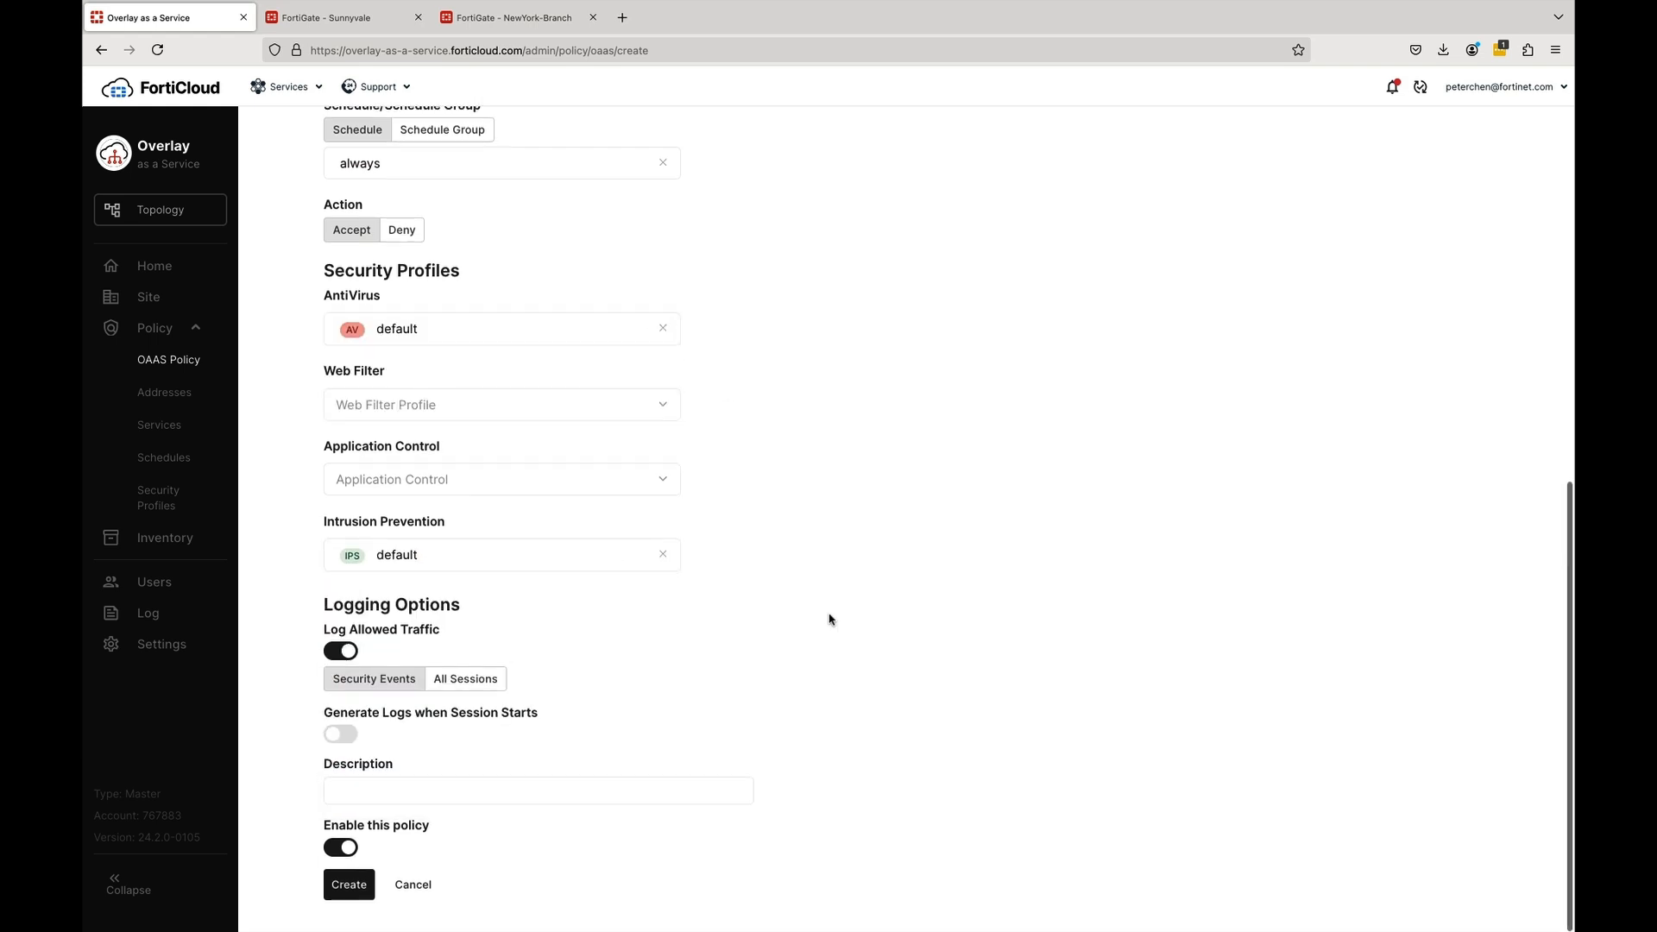
left_click(349, 886)
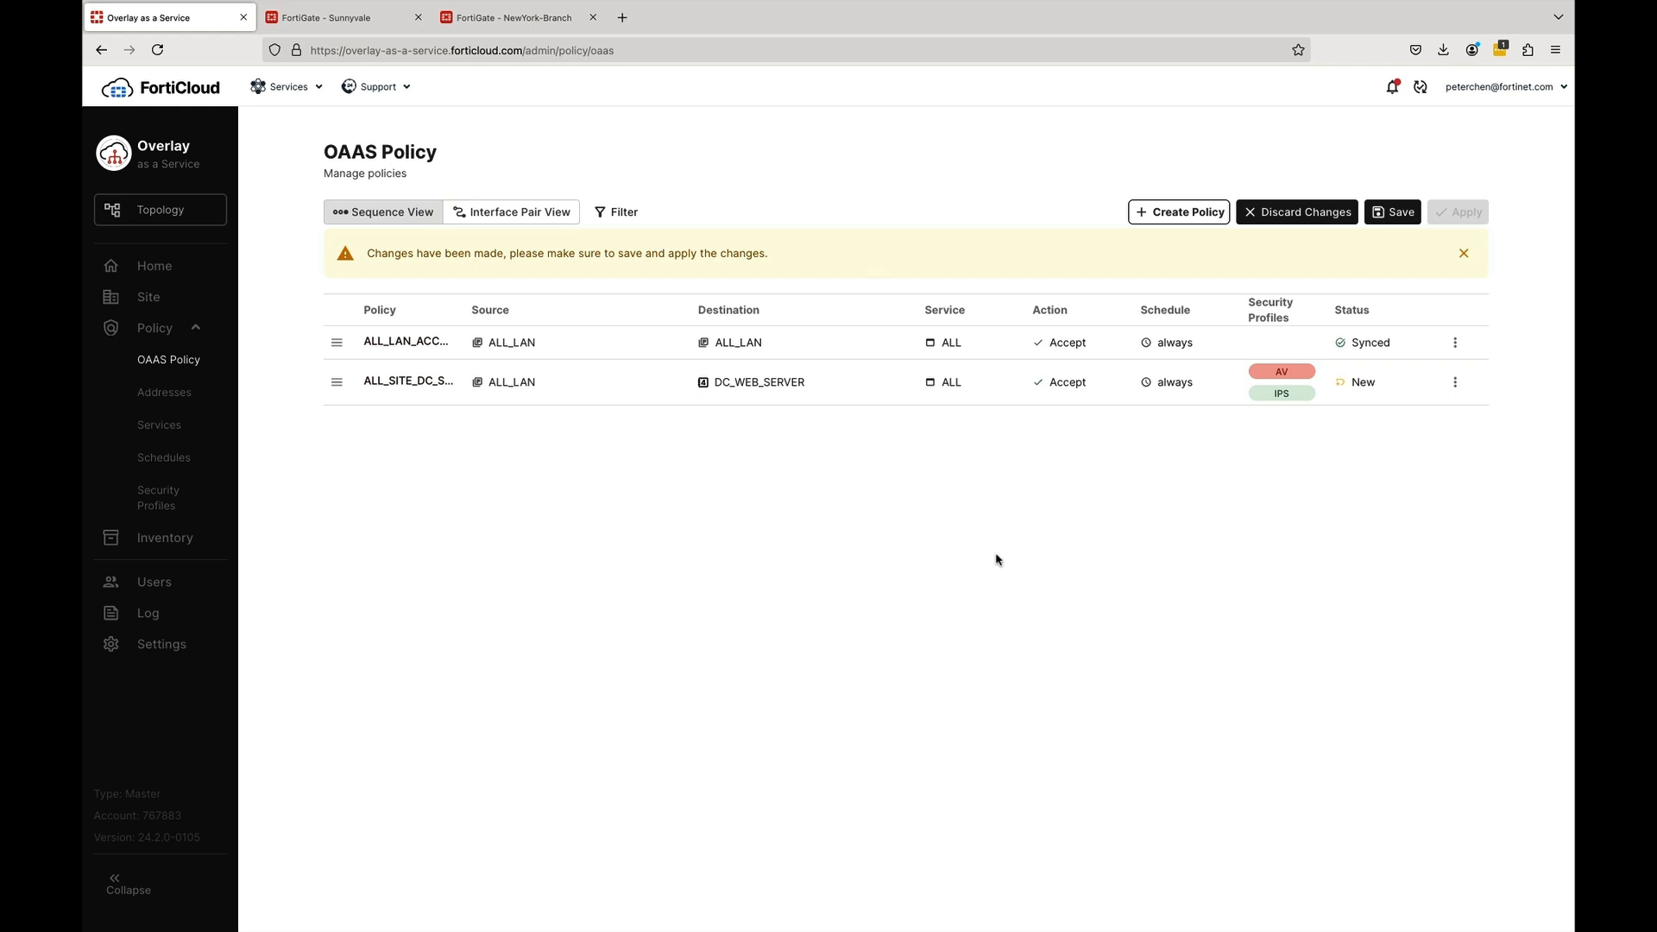
Save the new policy and apply it to the site devices, checking the configuration task status
left_click(1395, 219)
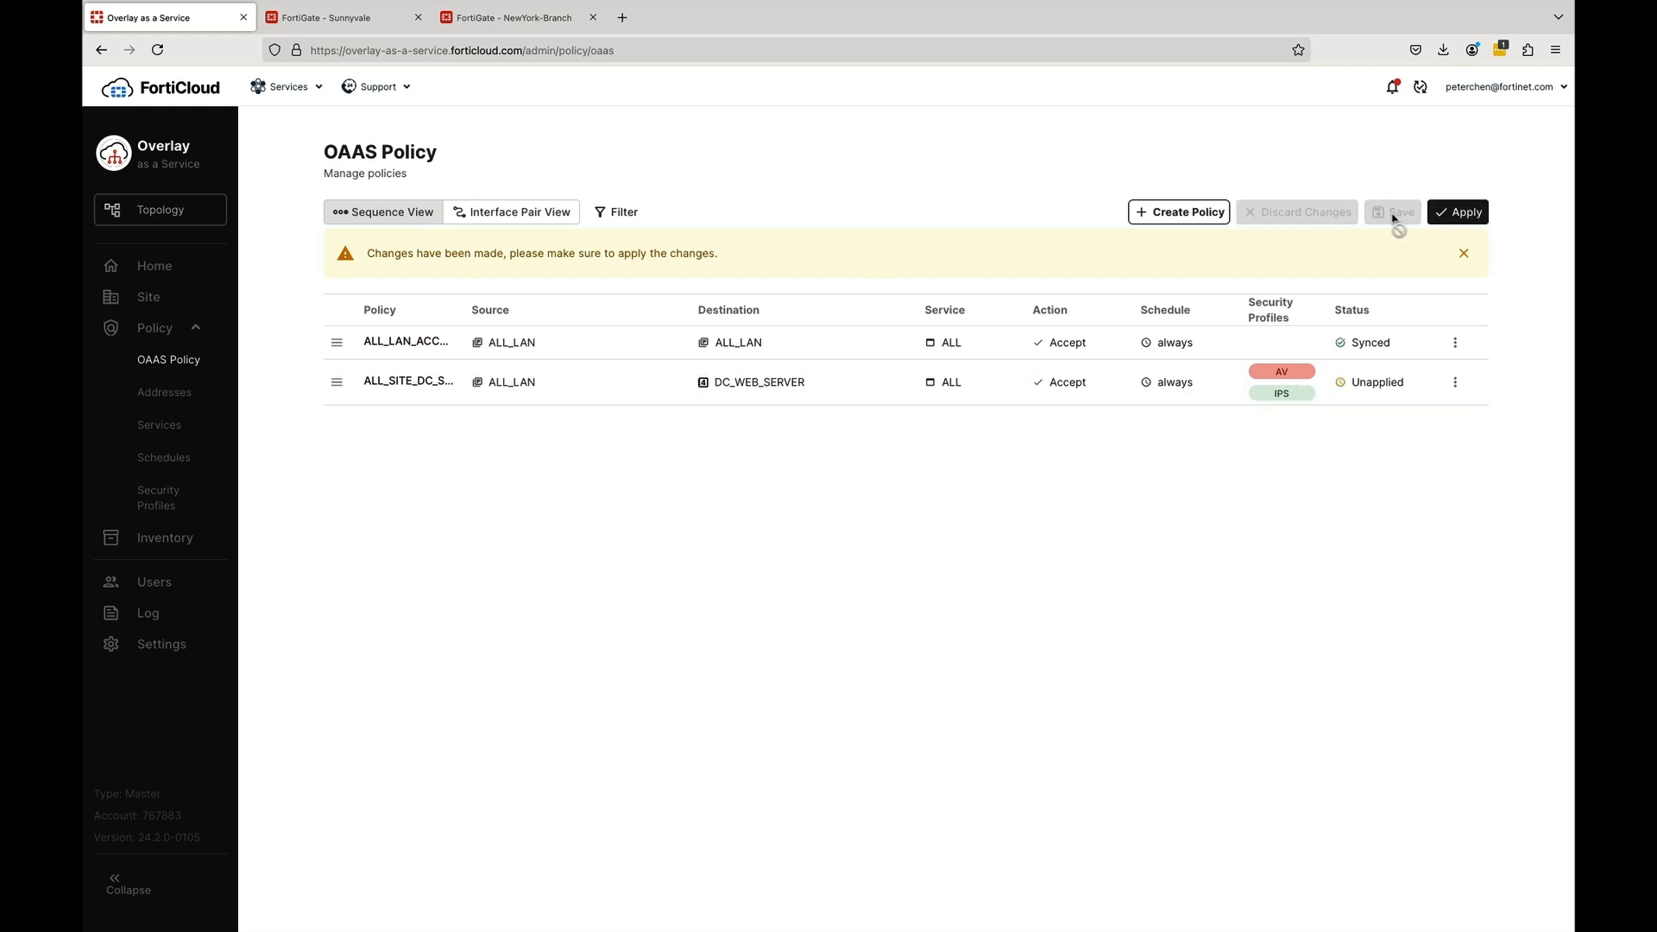
left_click(1465, 211)
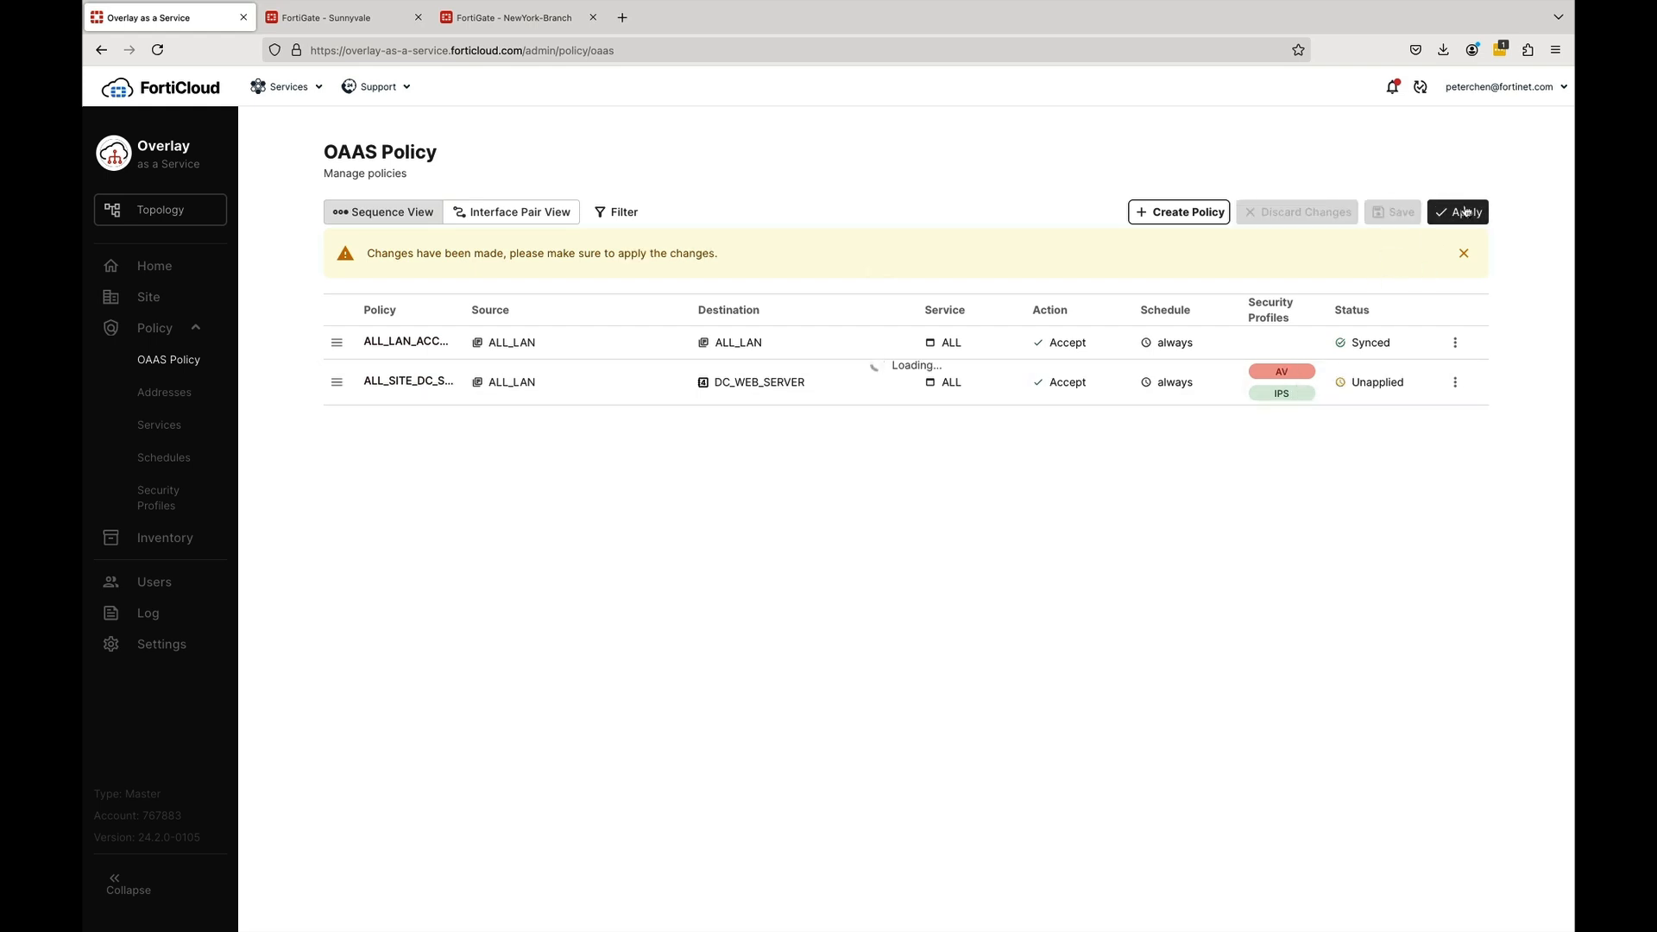
left_click(1421, 86)
scroll(1450, 449, "down", 2)
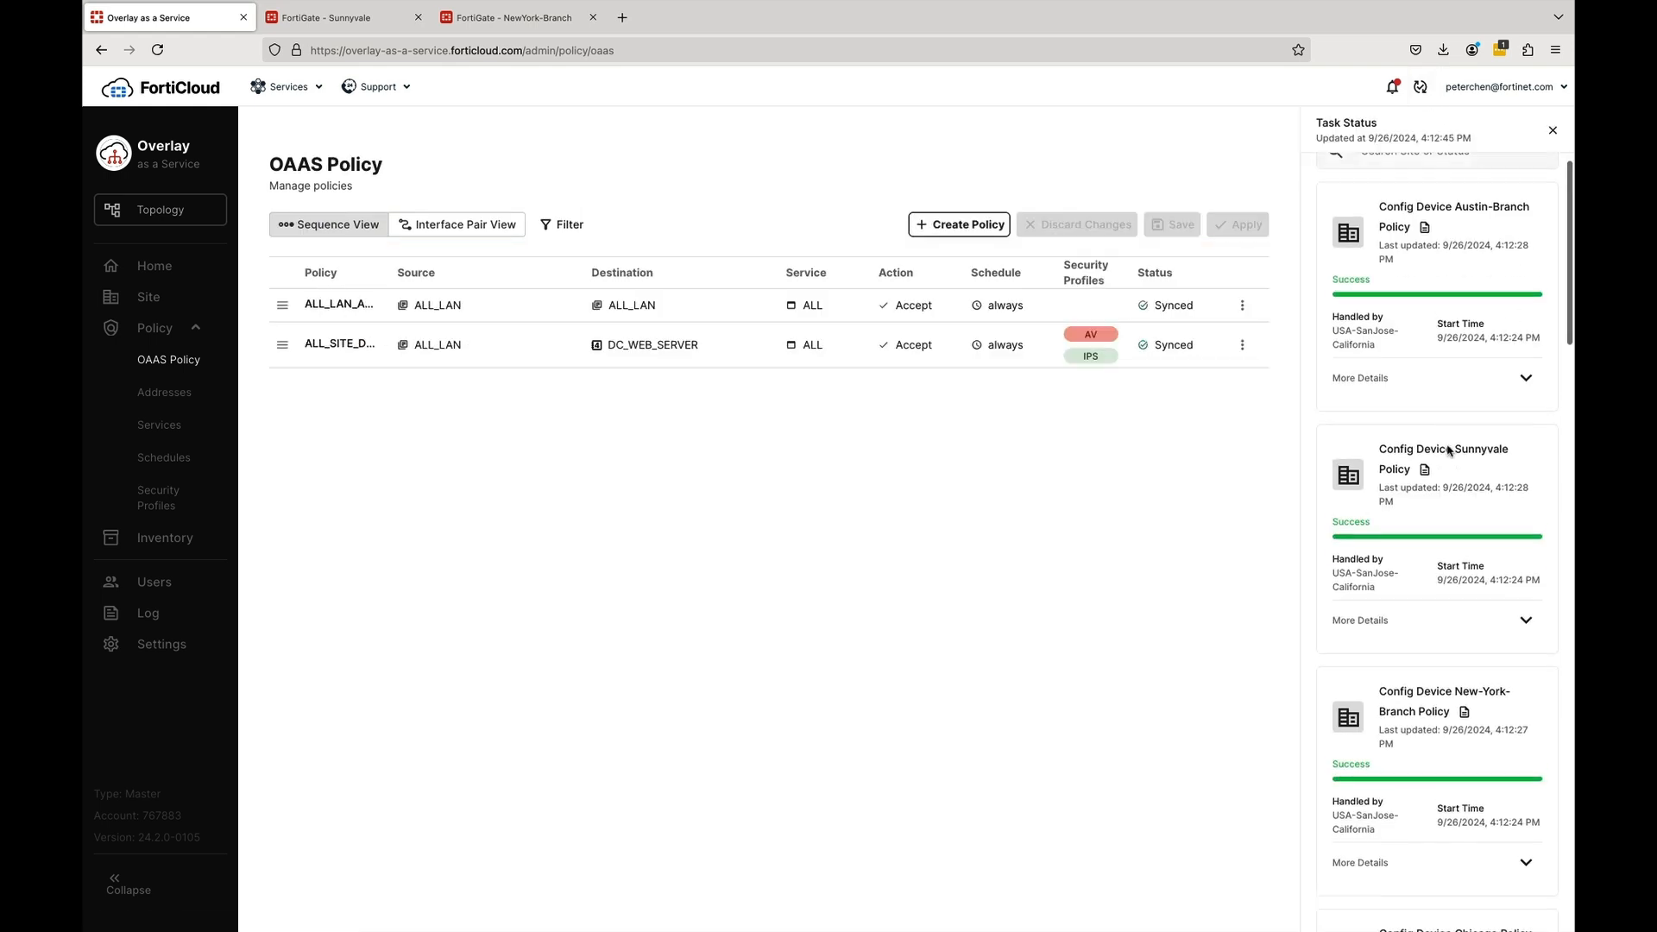
left_click(1552, 130)
Switch to the Sunnyvale FortiGate and examine its firewall policies from the branch LANs to DC_WEB_SERVER
left_click(326, 18)
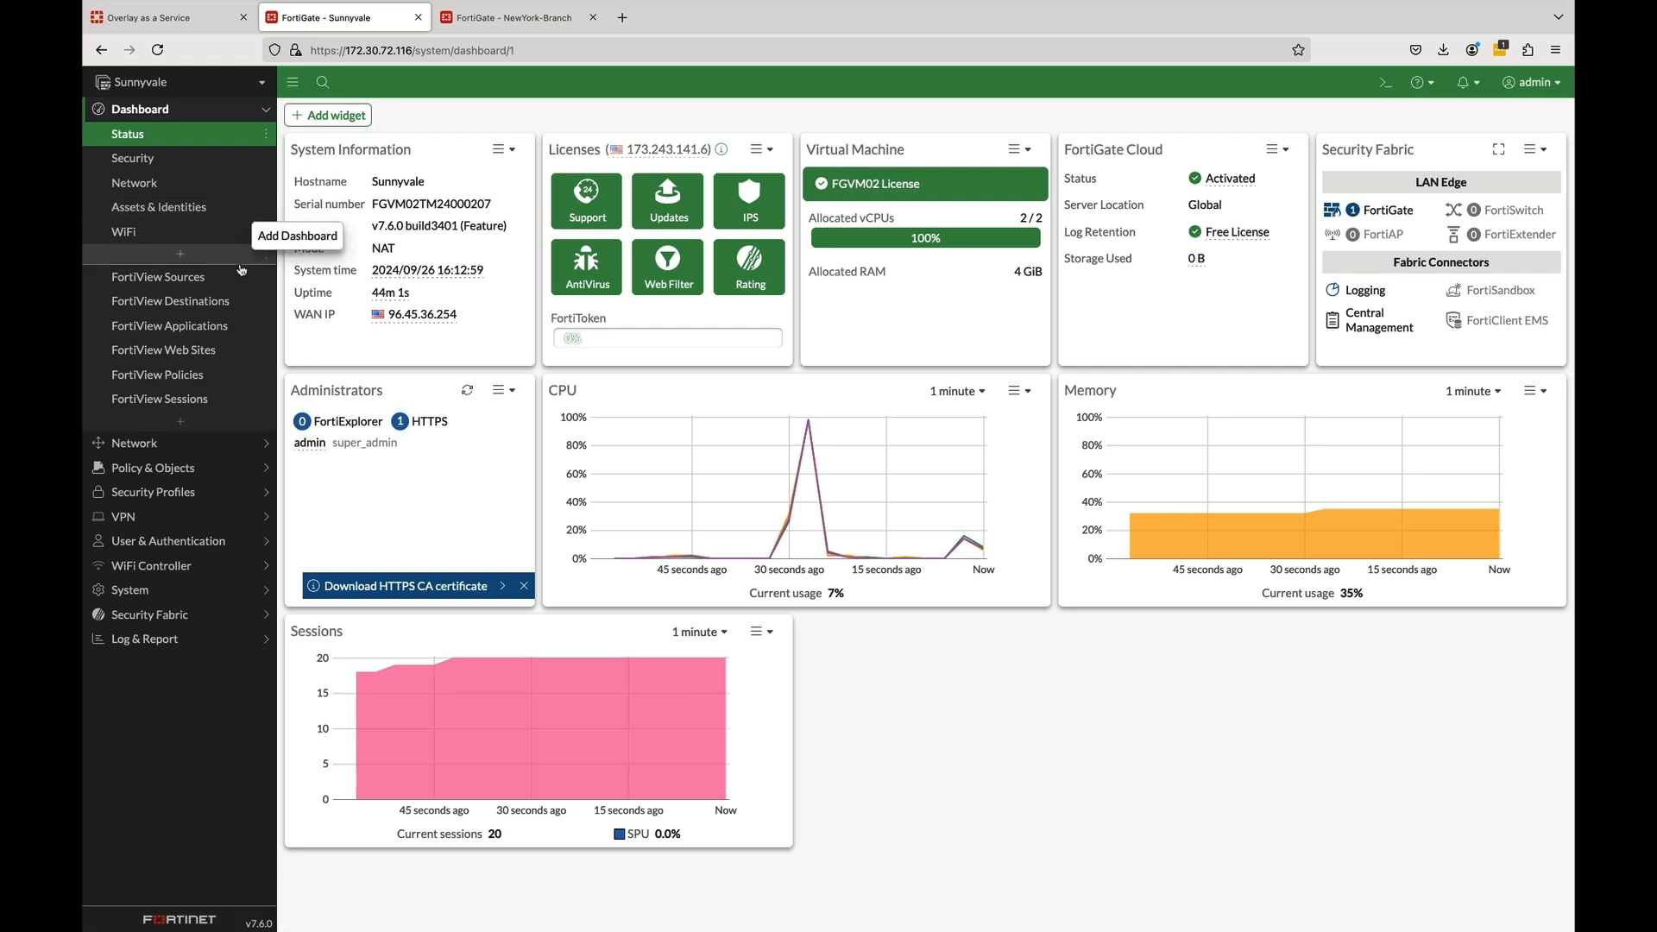
left_click(153, 468)
left_click(133, 191)
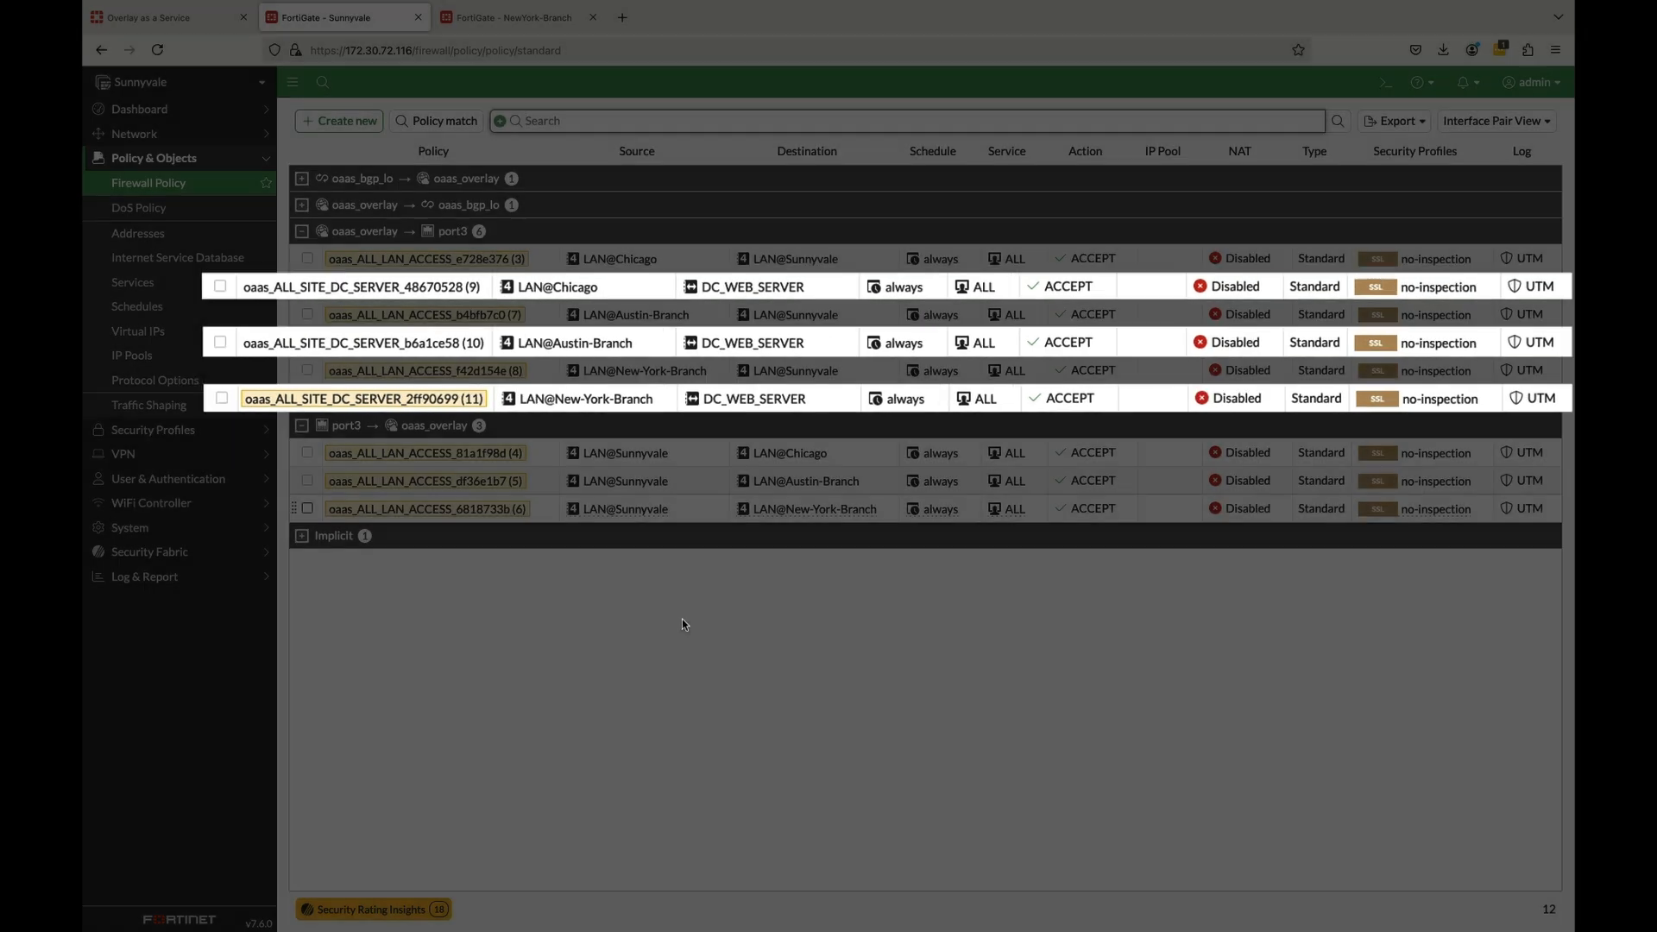
left_click(682, 619)
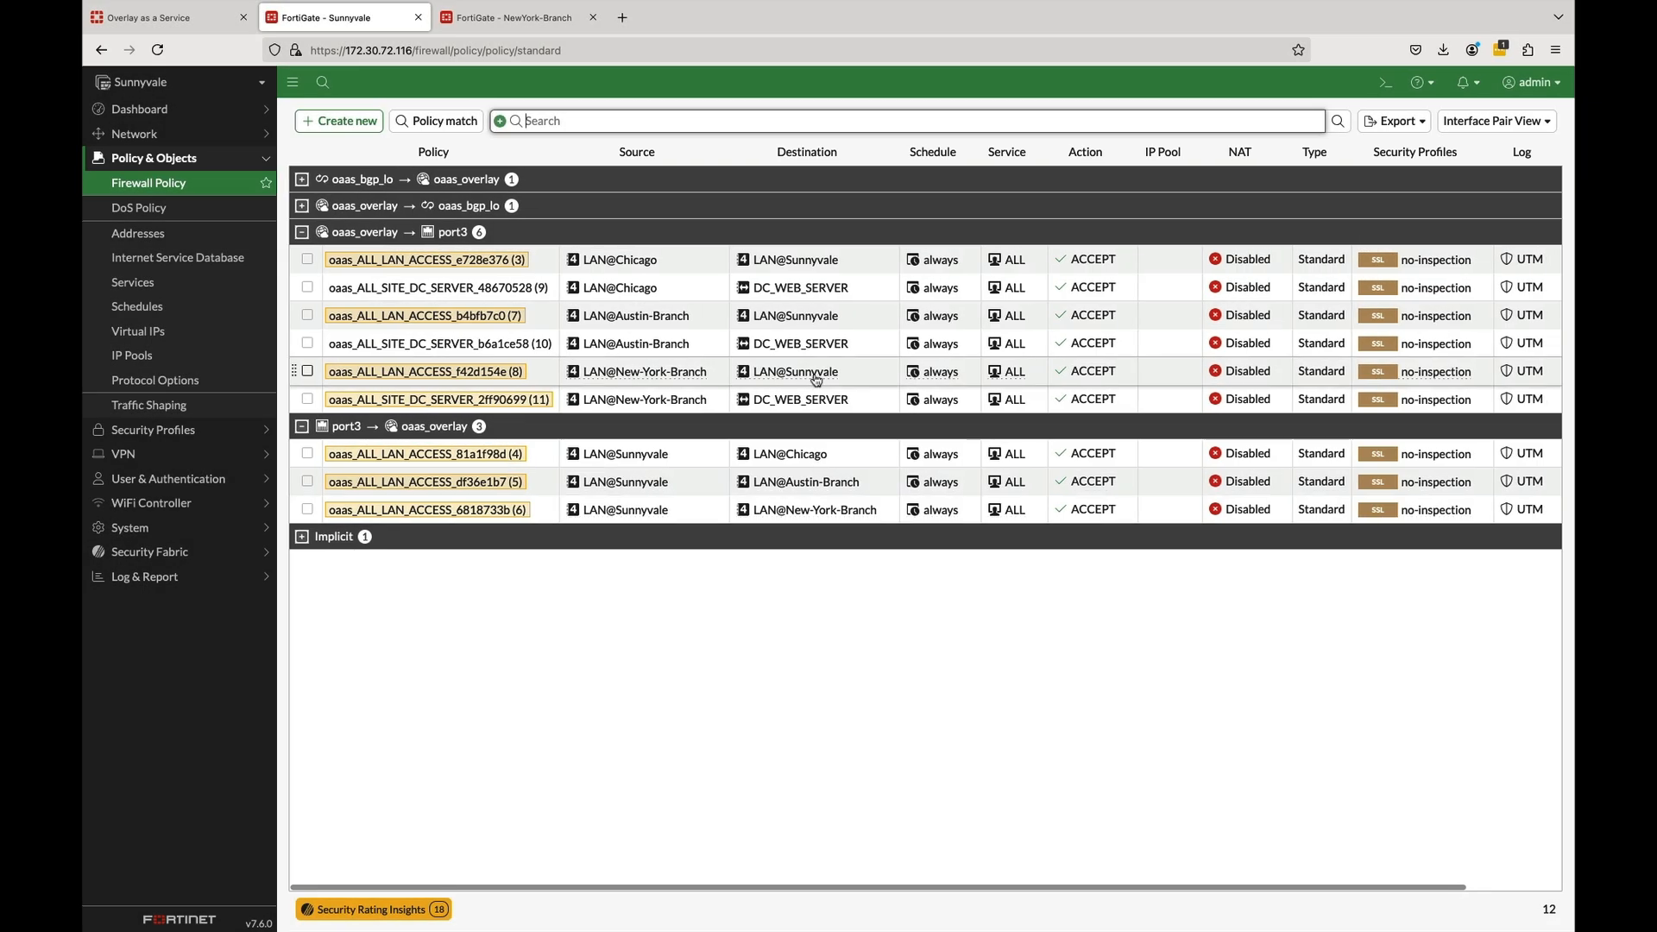
Switch to the NewYork-Branch FortiGate and examine its firewall policy to DC_WEB_SERVER, including the security profiles
left_click(509, 17)
left_click(153, 468)
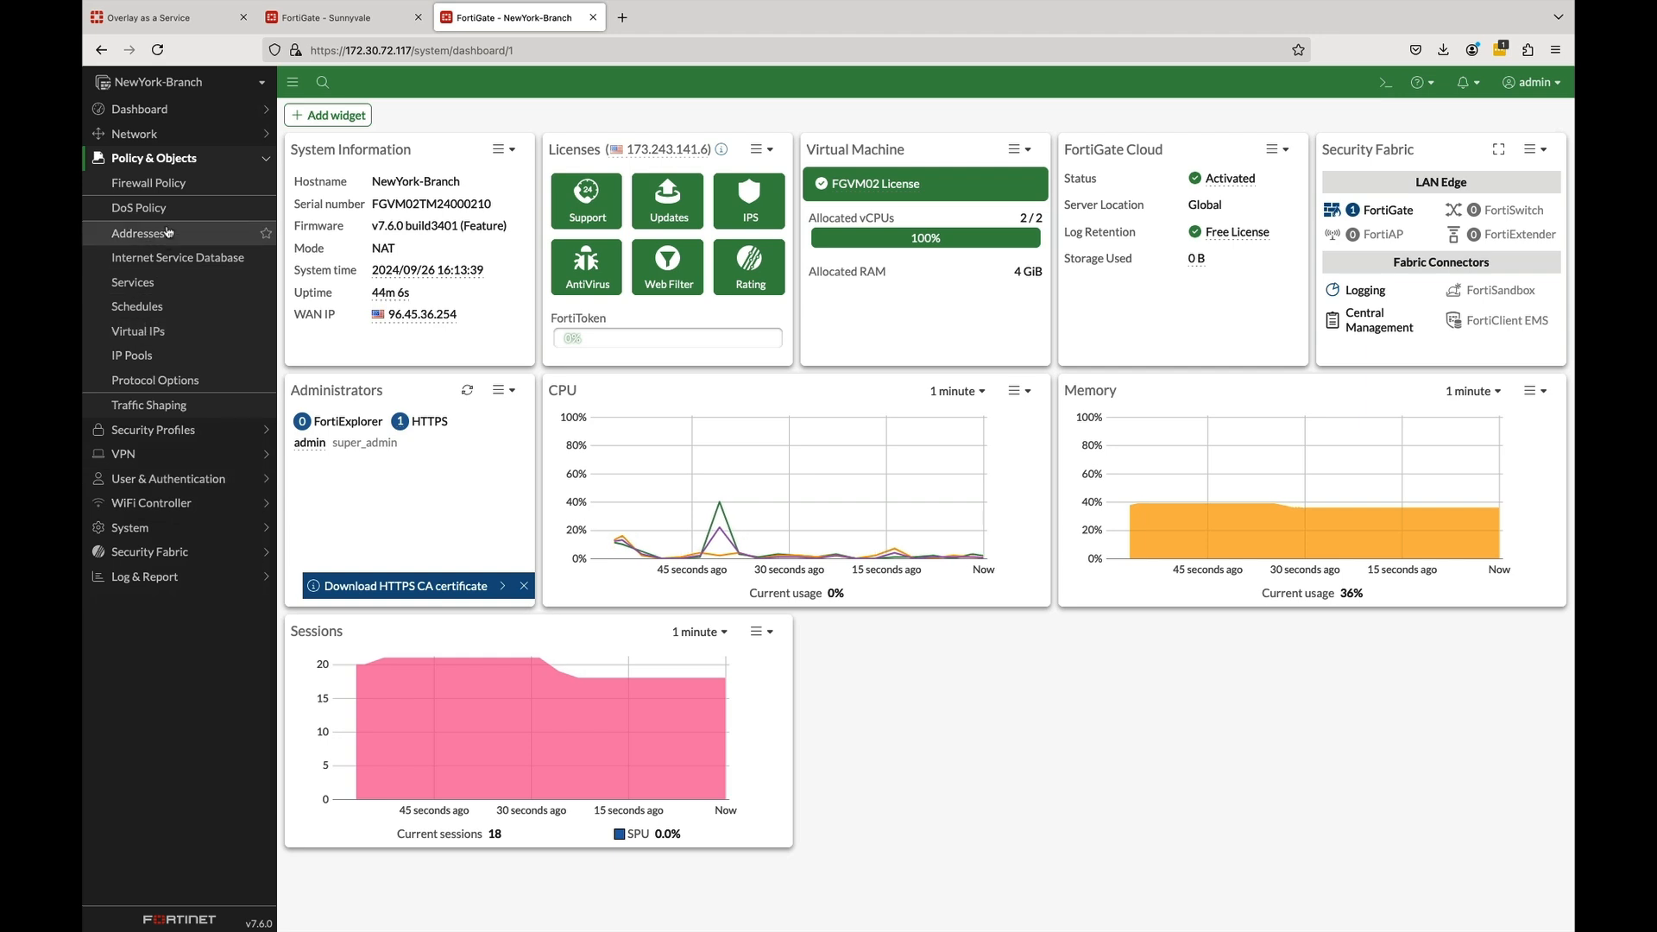
left_click(168, 192)
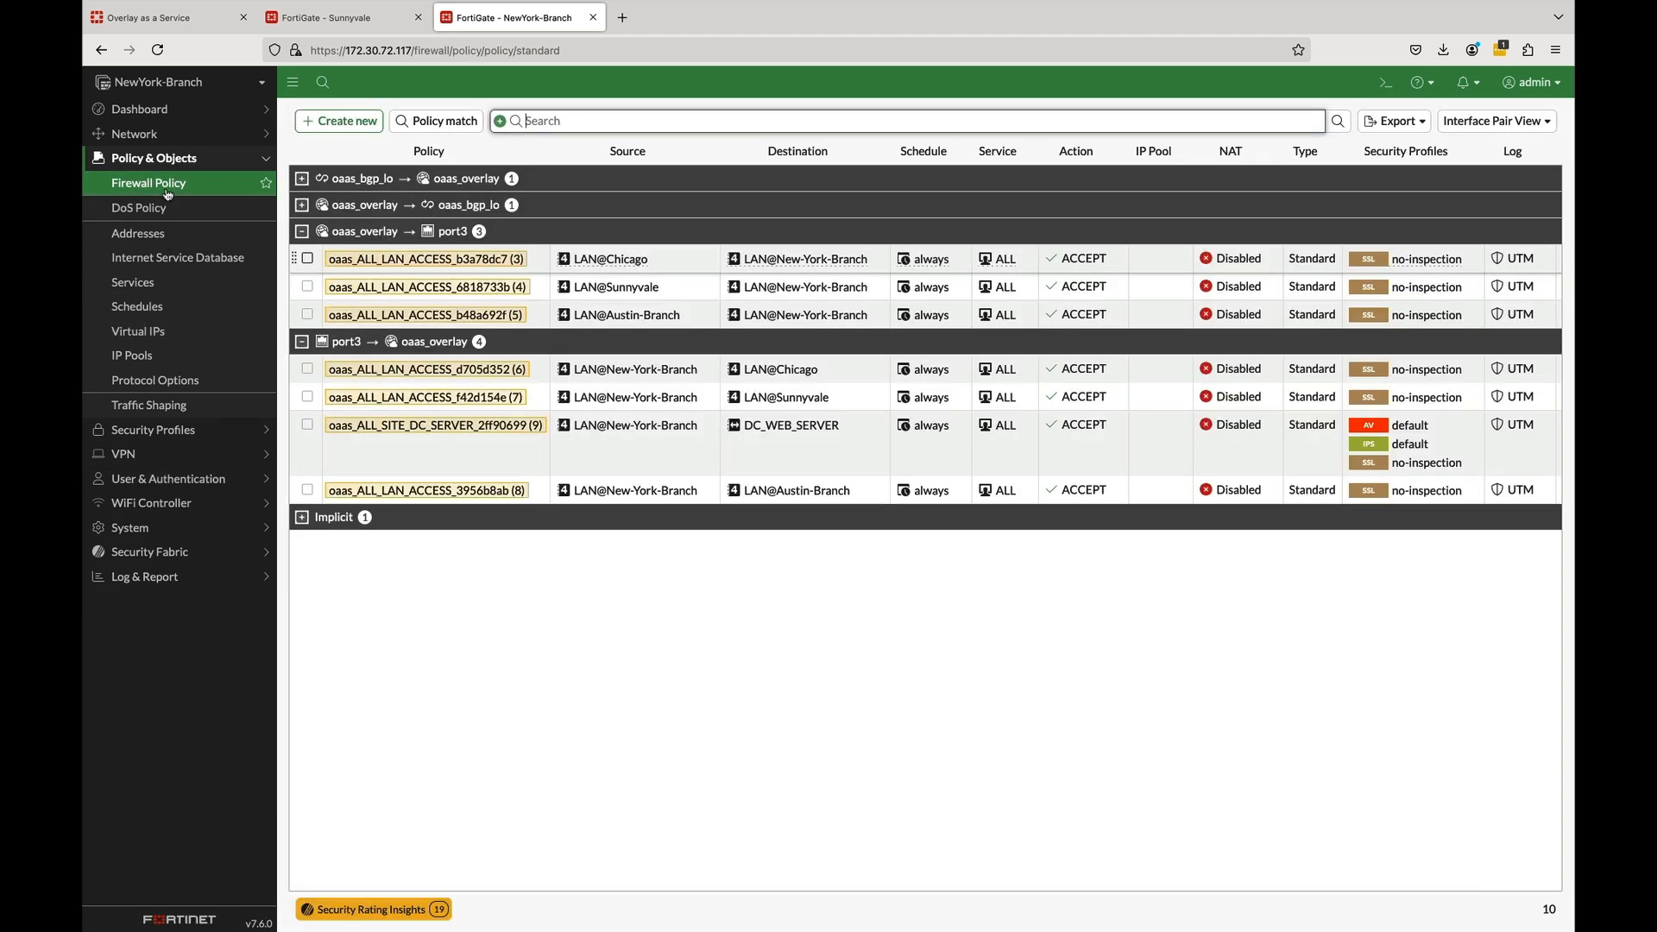
left_click_drag(458, 458, 514, 452)
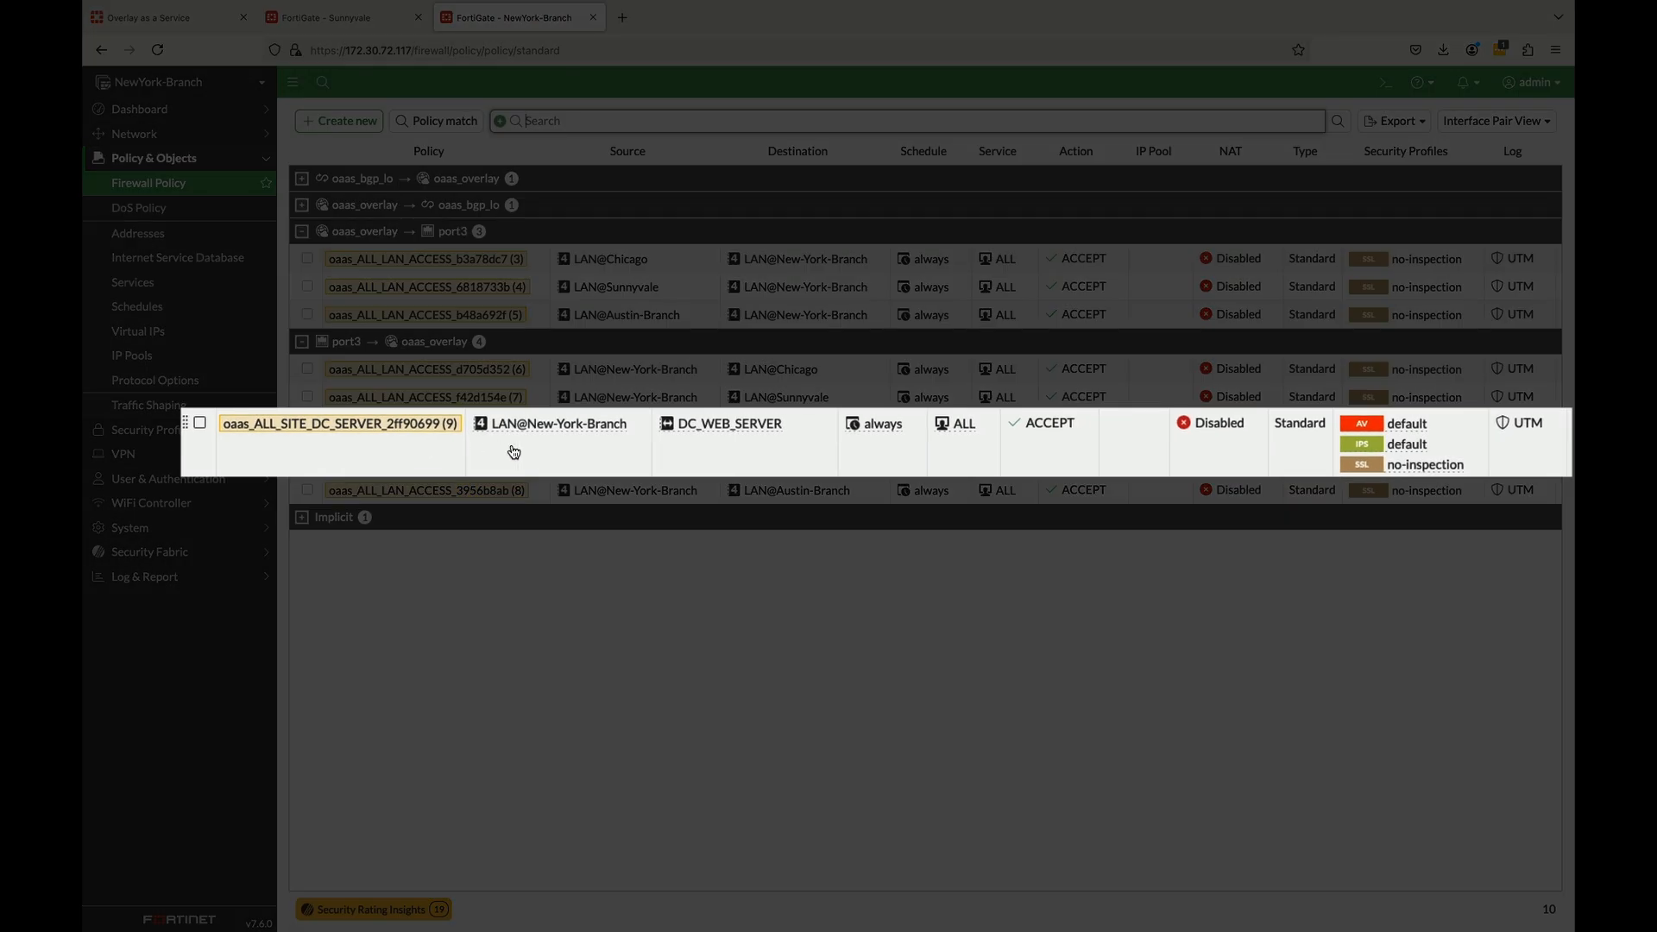
left_click_drag(1115, 460, 1375, 435)
mouse_move(1375, 435)
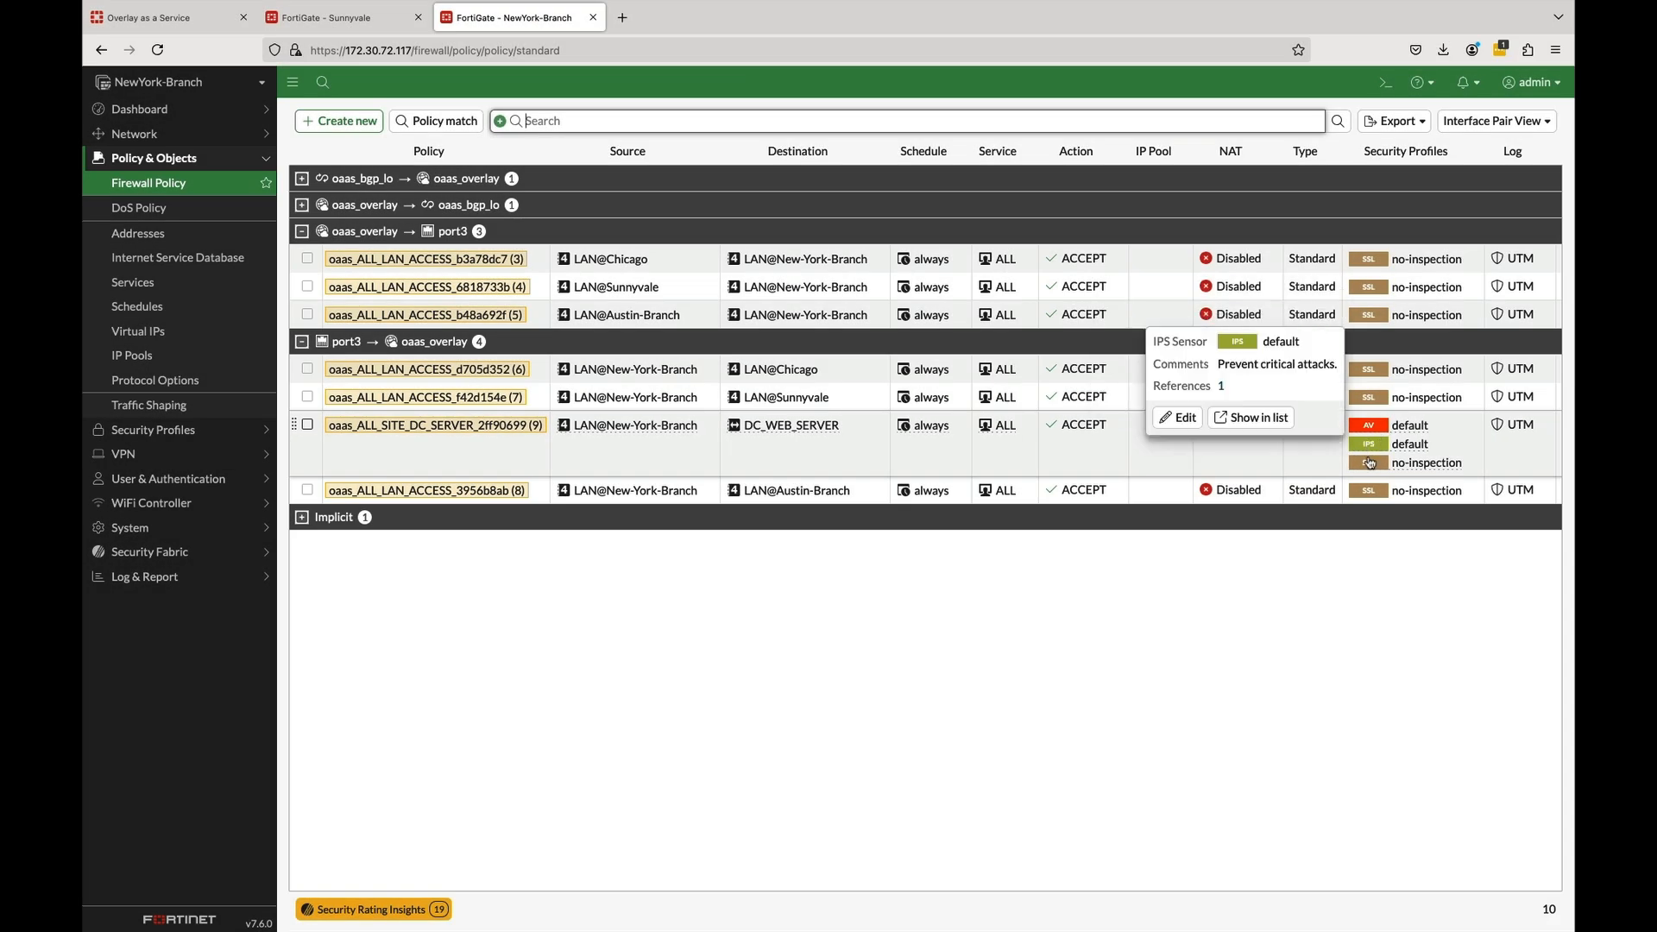
left_click(445, 454)
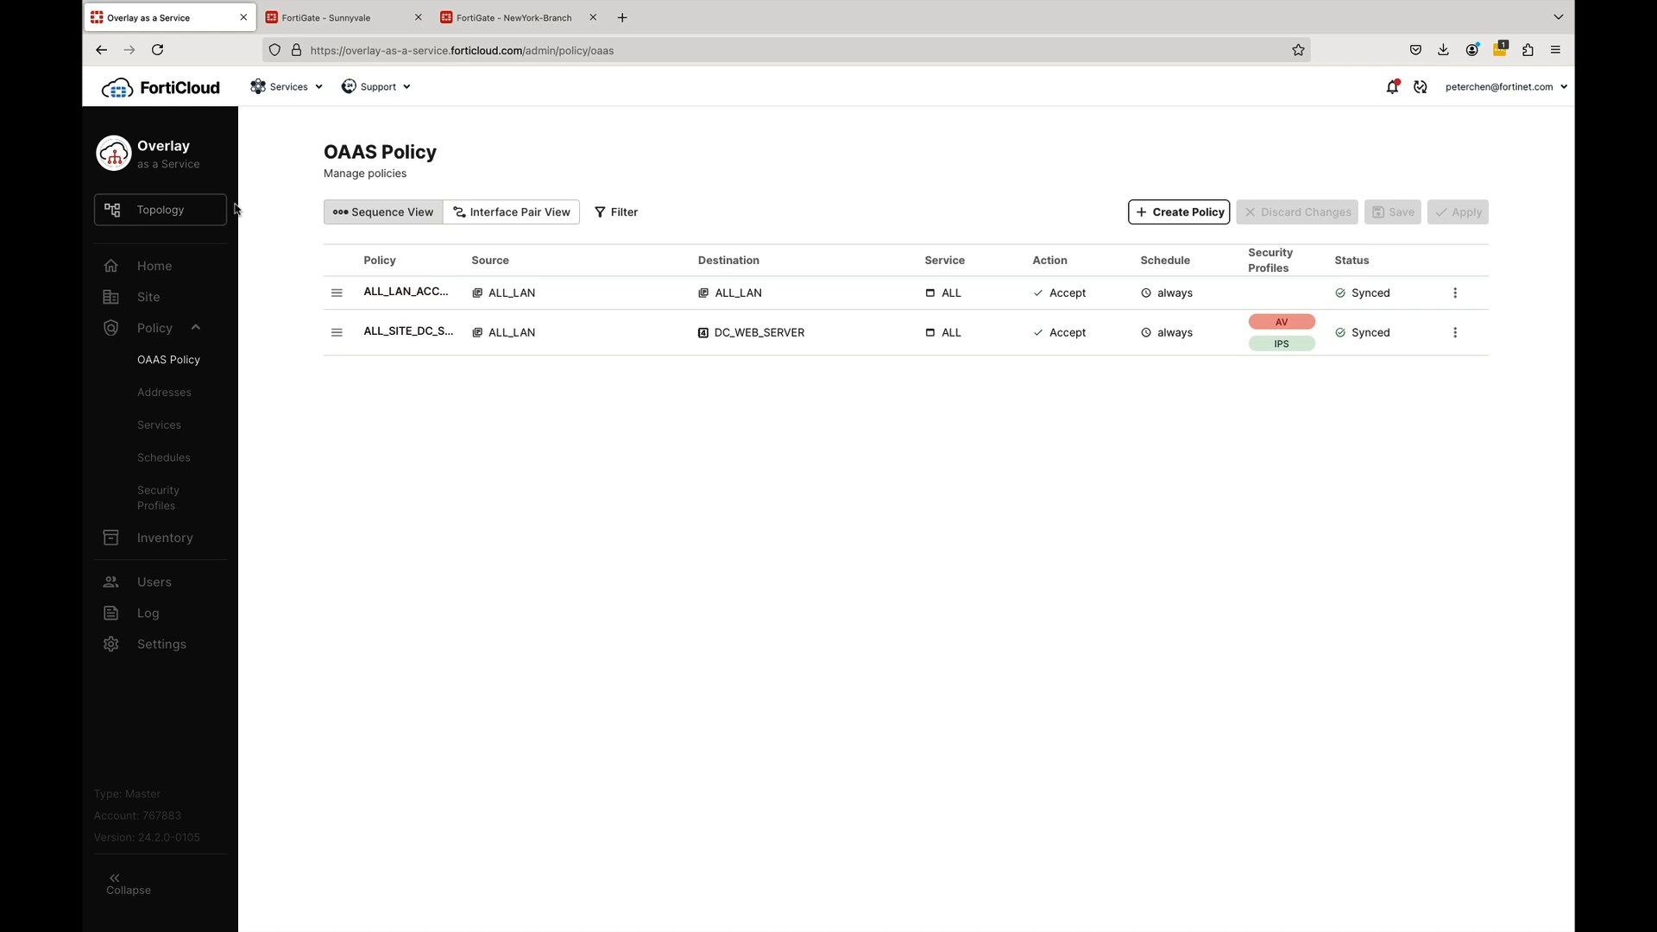
left_click(172, 226)
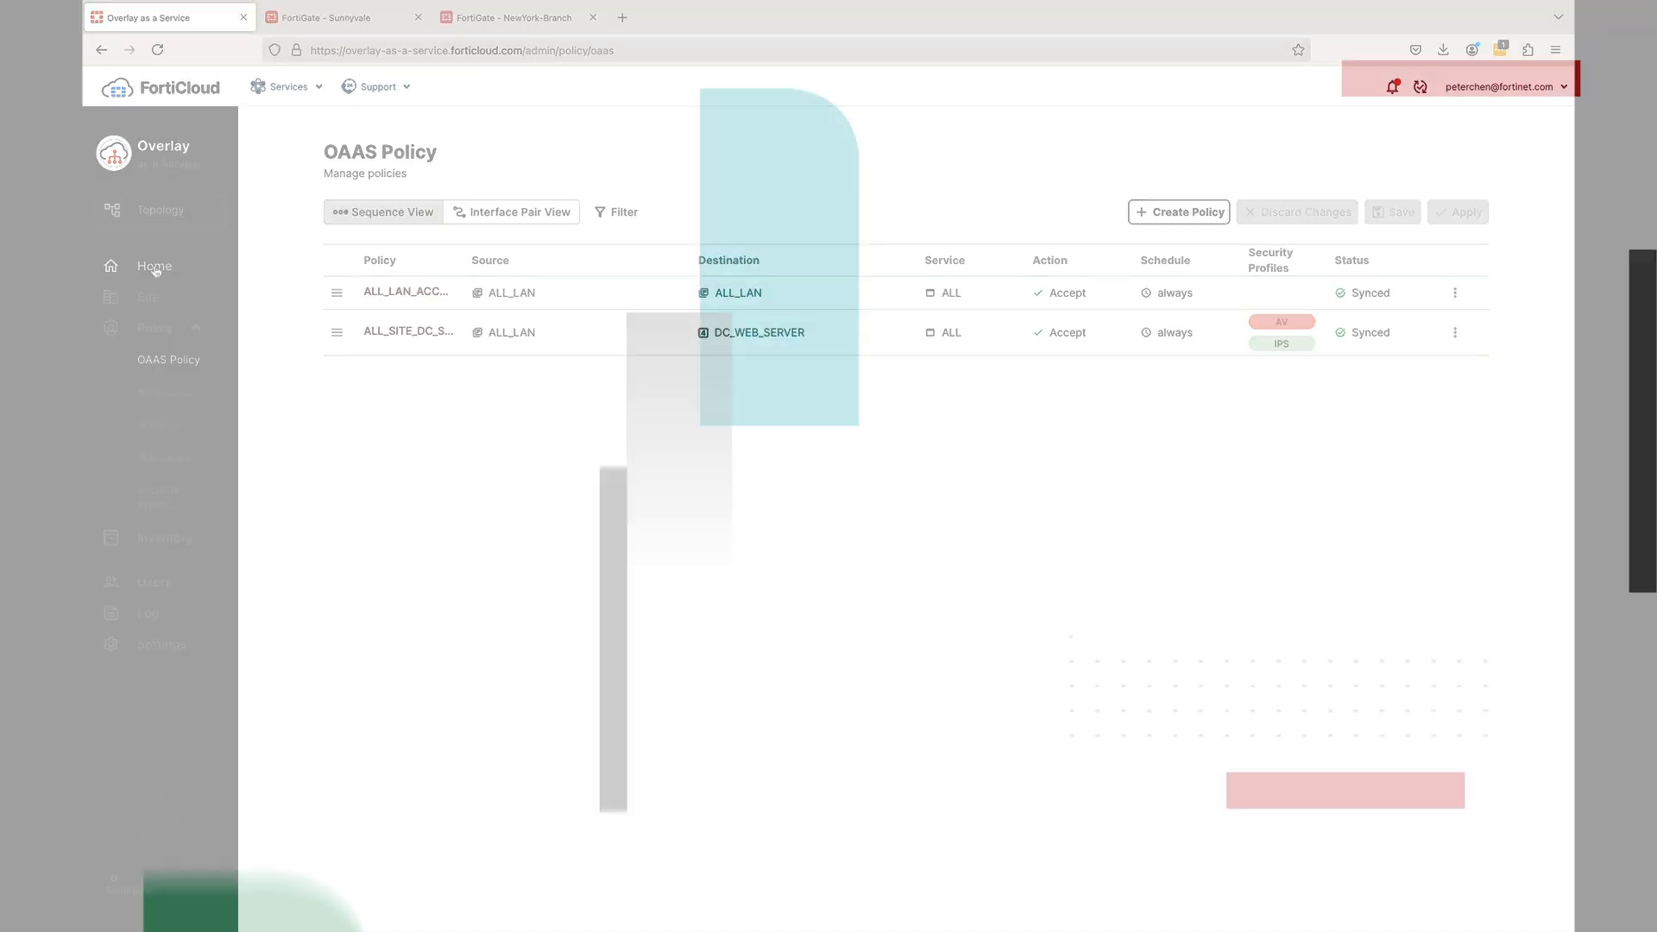